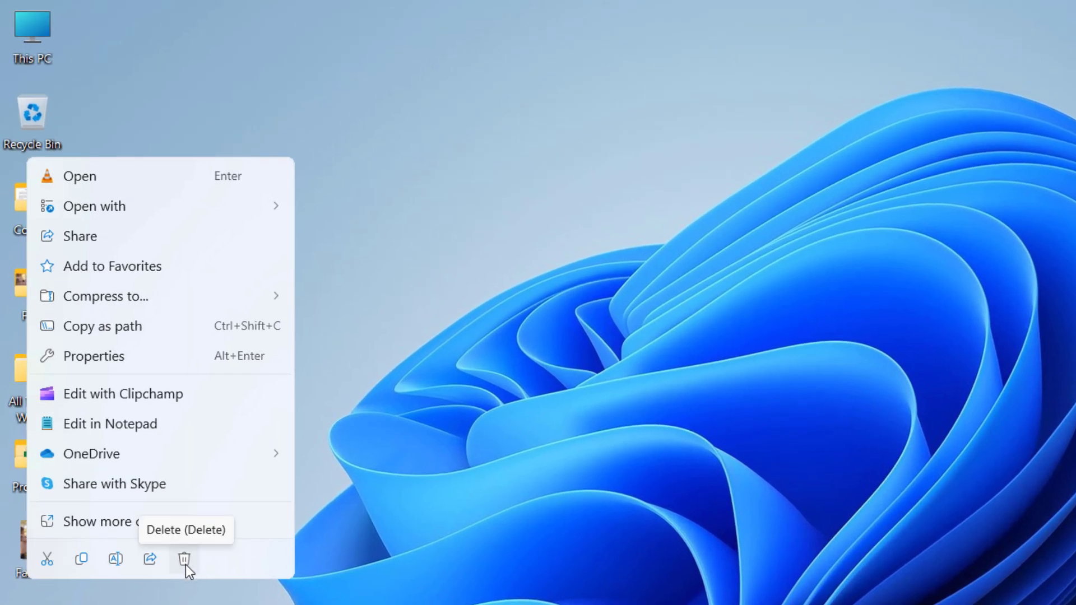
- Open the Recycle Bin and restore the Father video to the desktop
click(185, 562)
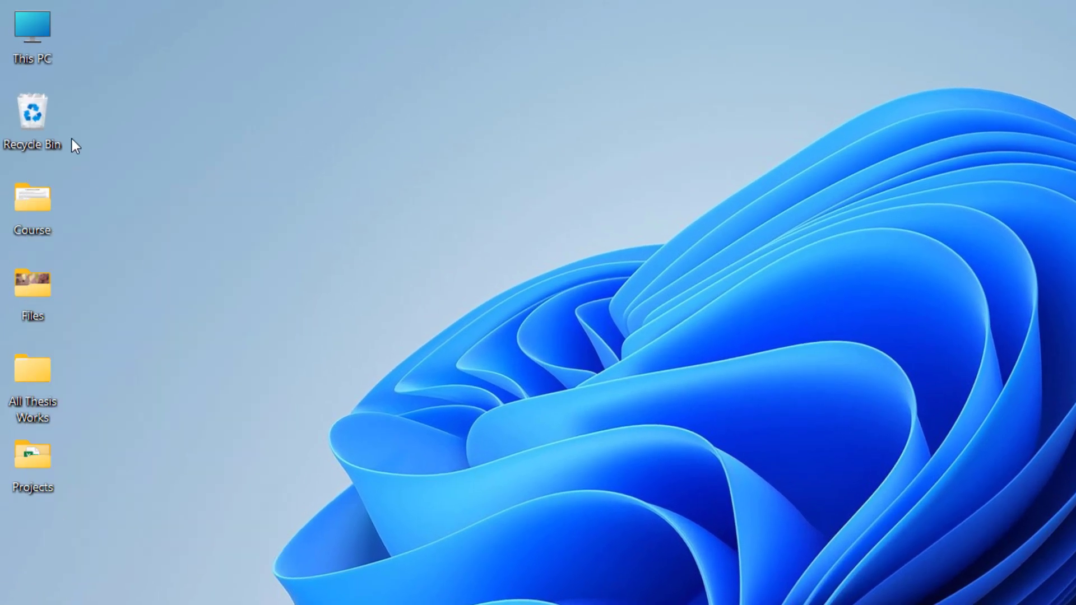
double_click(30, 115)
right_click(318, 216)
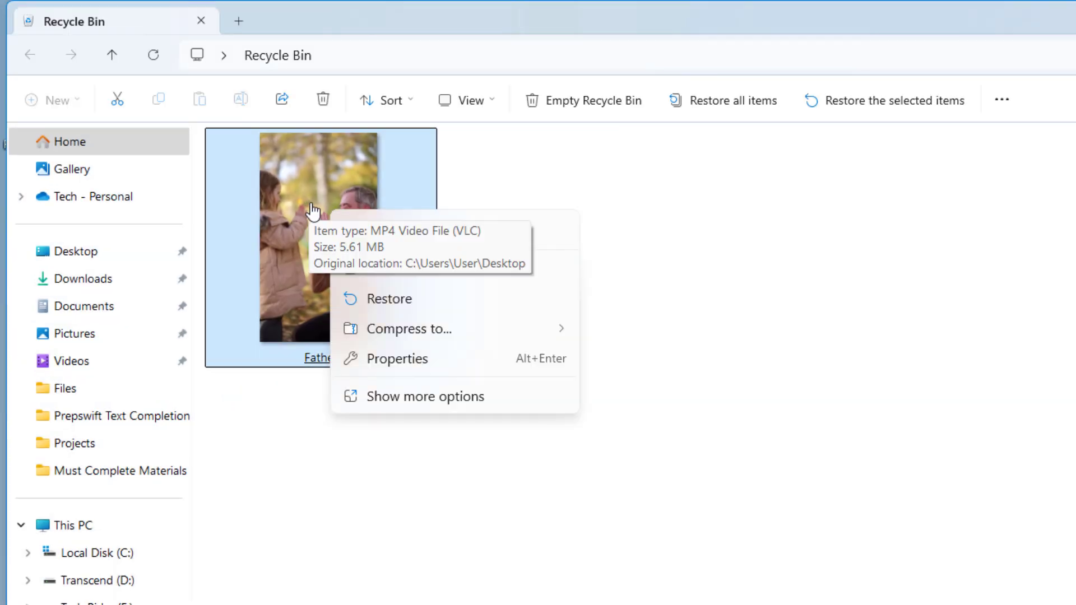
click(373, 300)
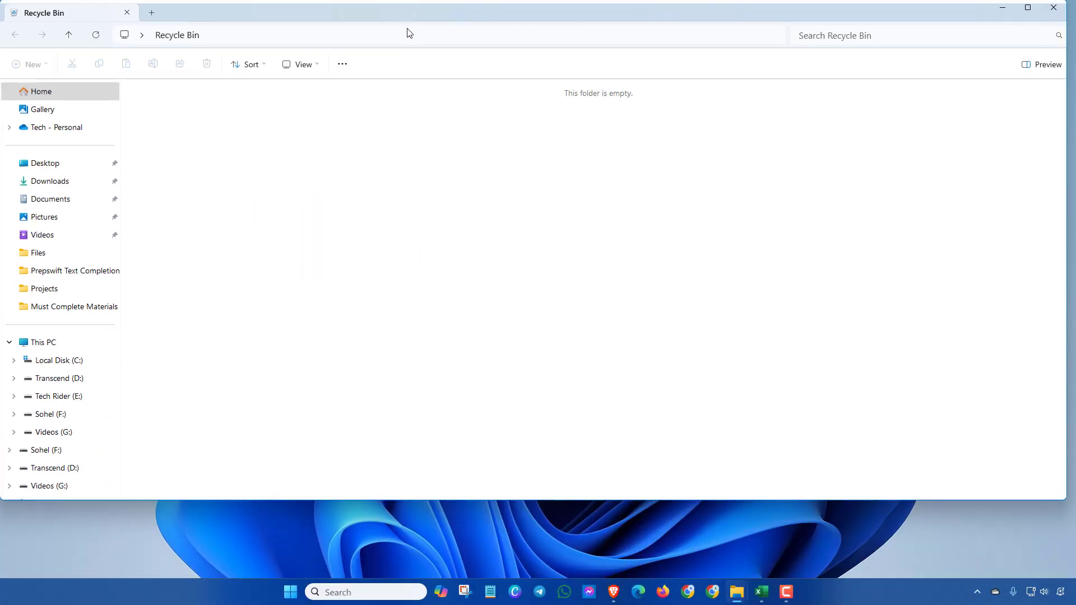
drag(418, 42, 519, 43)
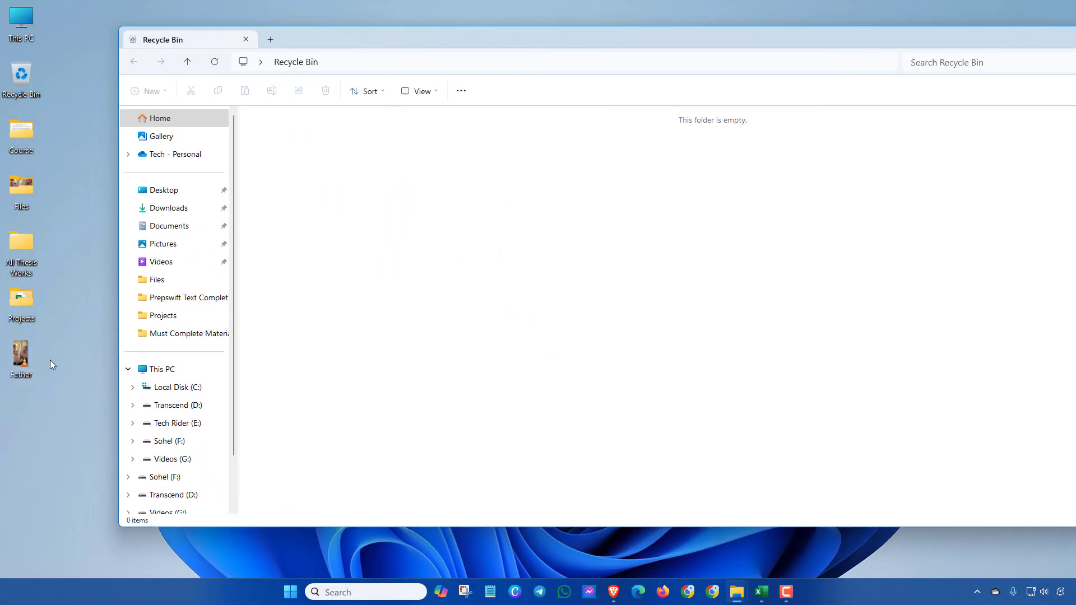
- Delete Father from the desktop again, then permanently delete it from the Recycle Bin
right_click(20, 361)
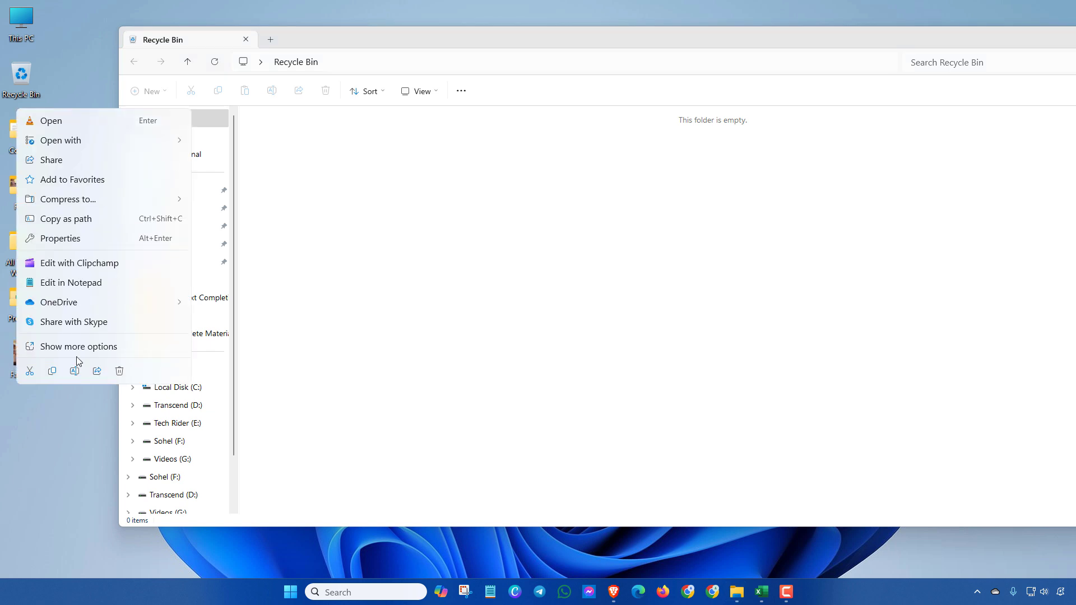
click(120, 372)
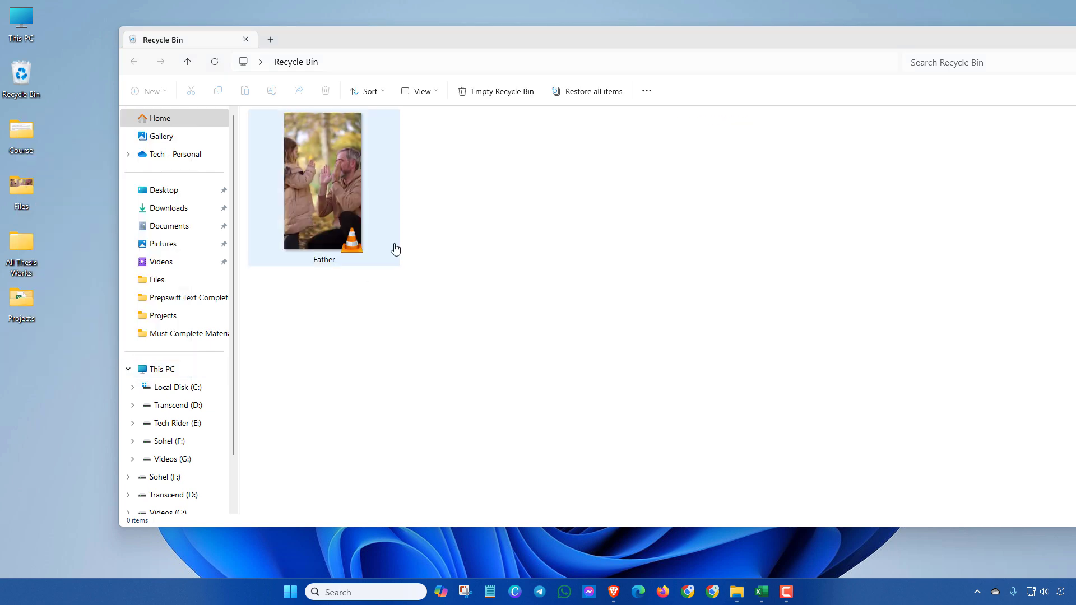
right_click(318, 174)
click(355, 186)
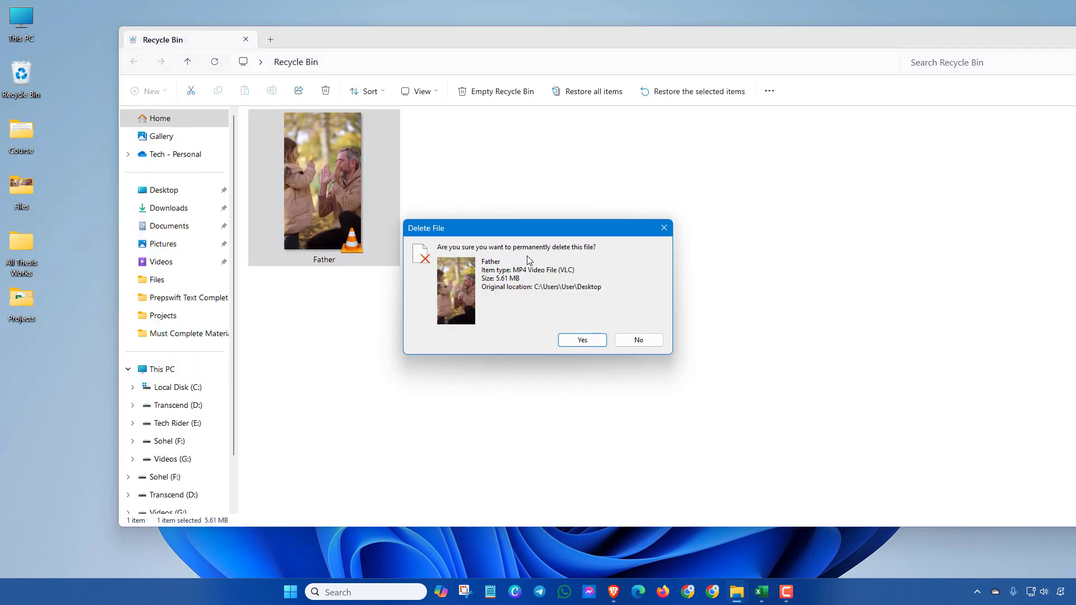
click(584, 339)
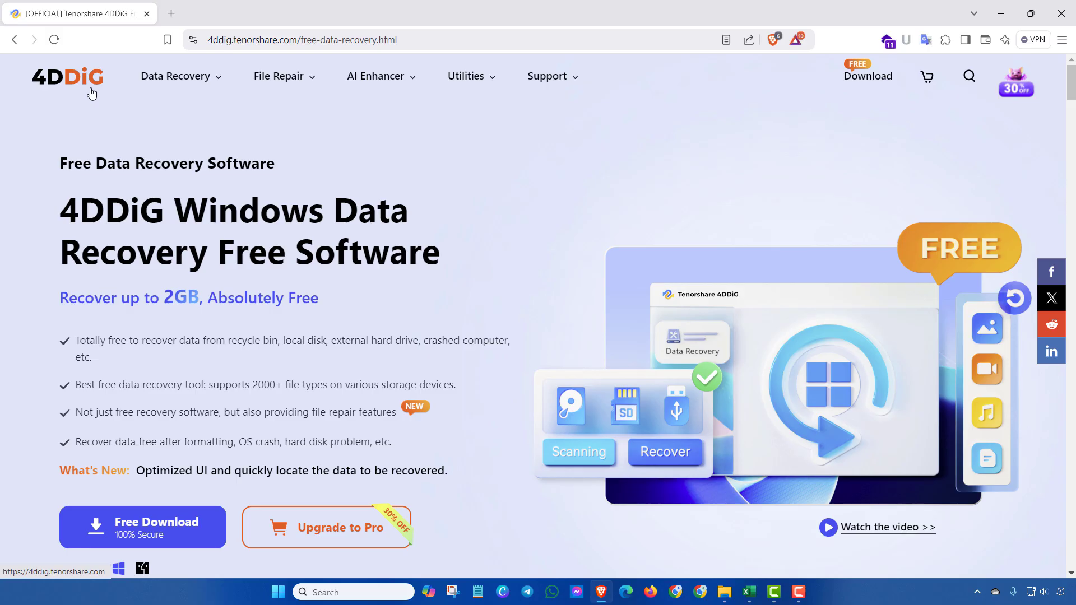
- Scroll the 4DDiG free data recovery page down to the Free vs Pro comparison table
scroll(399, 375, down, 3)
scroll(398, 374, down, 3)
scroll(398, 374, down, 2)
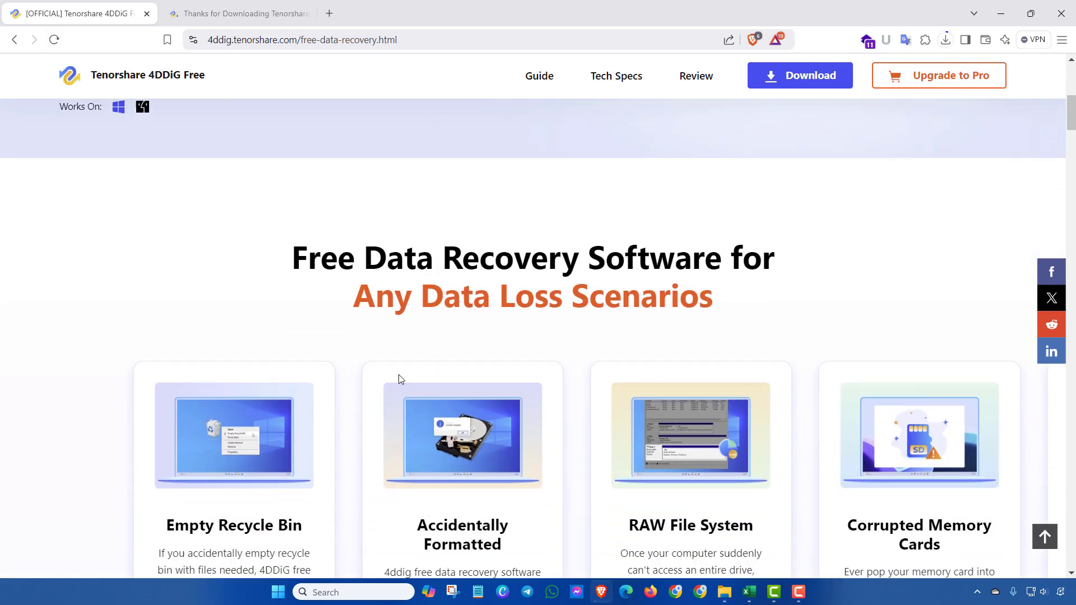
scroll(435, 326, down, 2)
scroll(436, 326, down, 3)
scroll(433, 327, down, 2)
scroll(427, 334, down, 2)
scroll(422, 334, down, 4)
scroll(415, 338, down, 2)
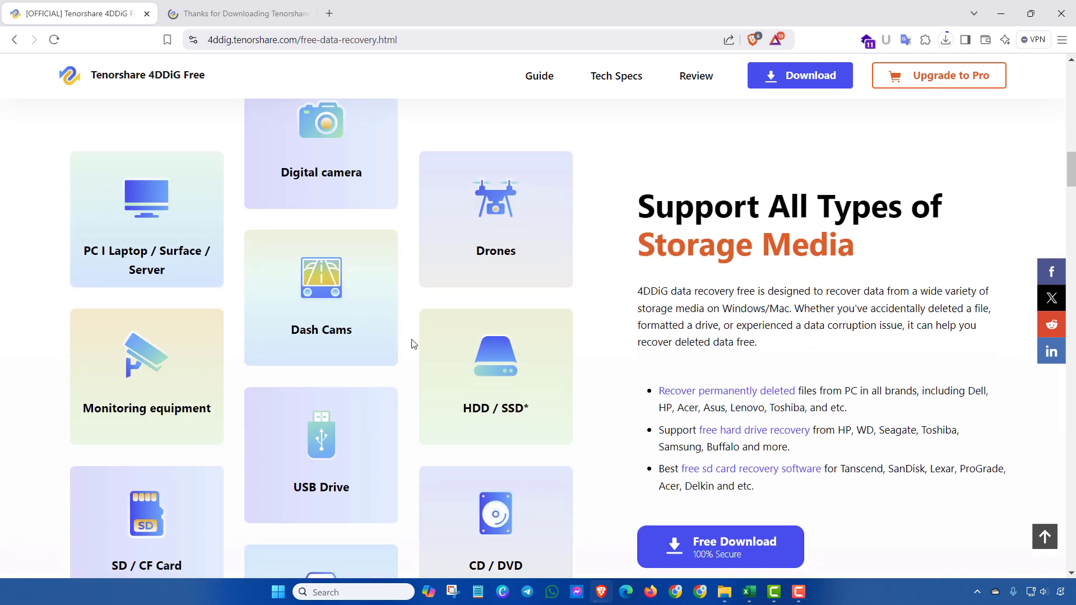
scroll(410, 344, down, 3)
scroll(410, 344, down, 4)
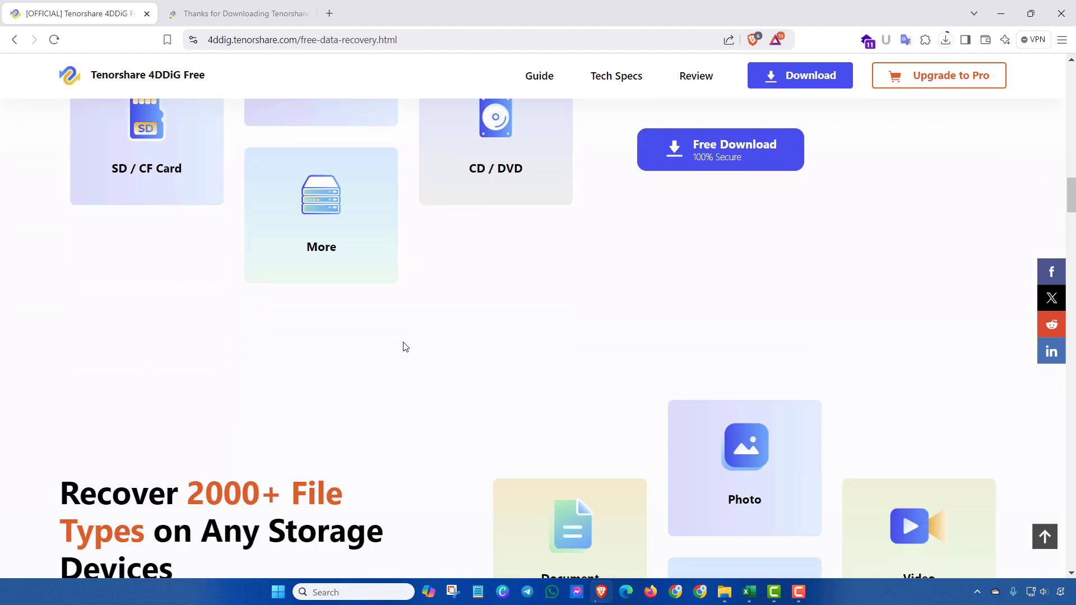
scroll(405, 346, down, 1)
scroll(404, 347, down, 5)
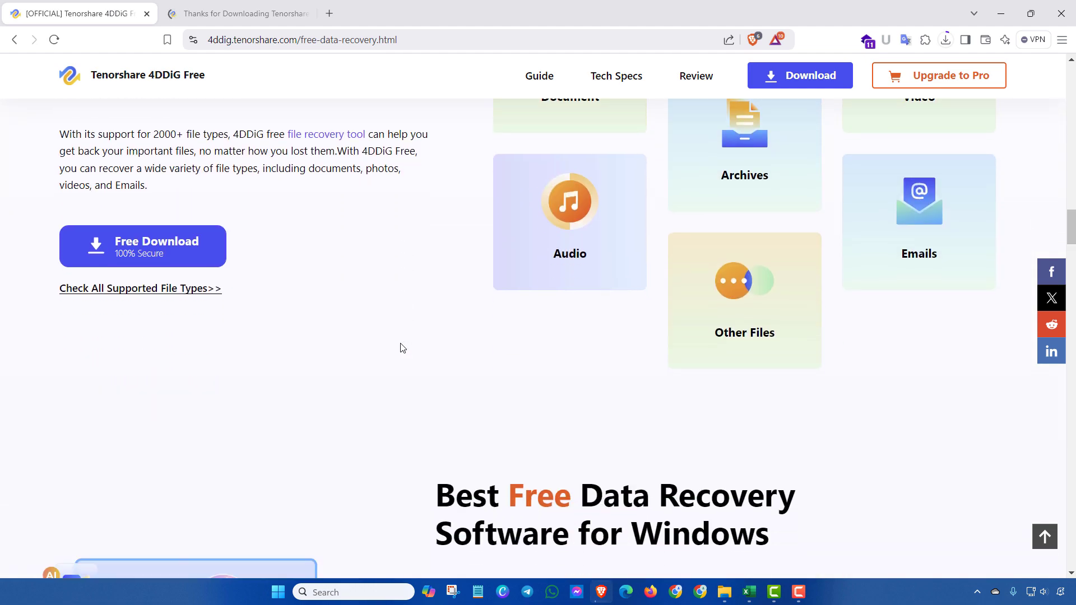
scroll(402, 348, down, 5)
scroll(399, 348, down, 2)
scroll(398, 348, down, 4)
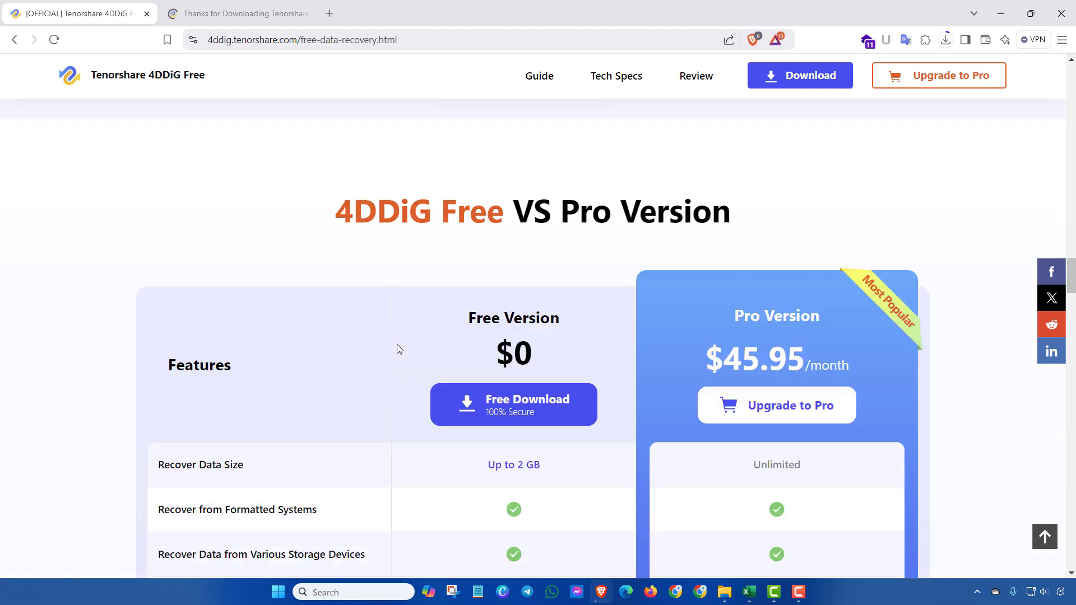
scroll(397, 349, down, 2)
scroll(397, 349, down, 5)
scroll(395, 349, down, 3)
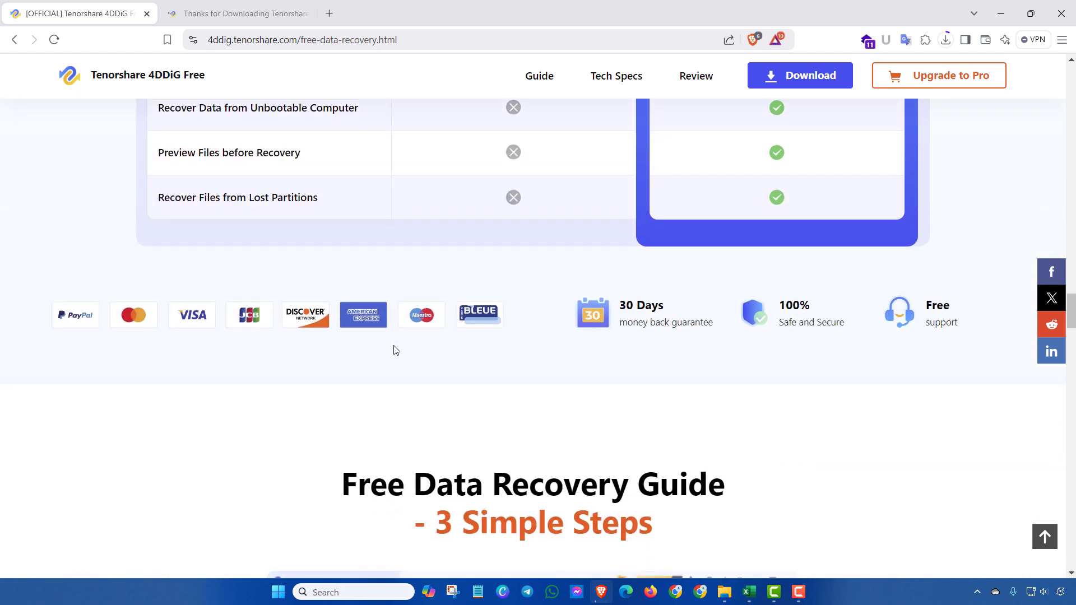
scroll(395, 349, up, 2)
scroll(395, 350, up, 4)
scroll(395, 349, up, 2)
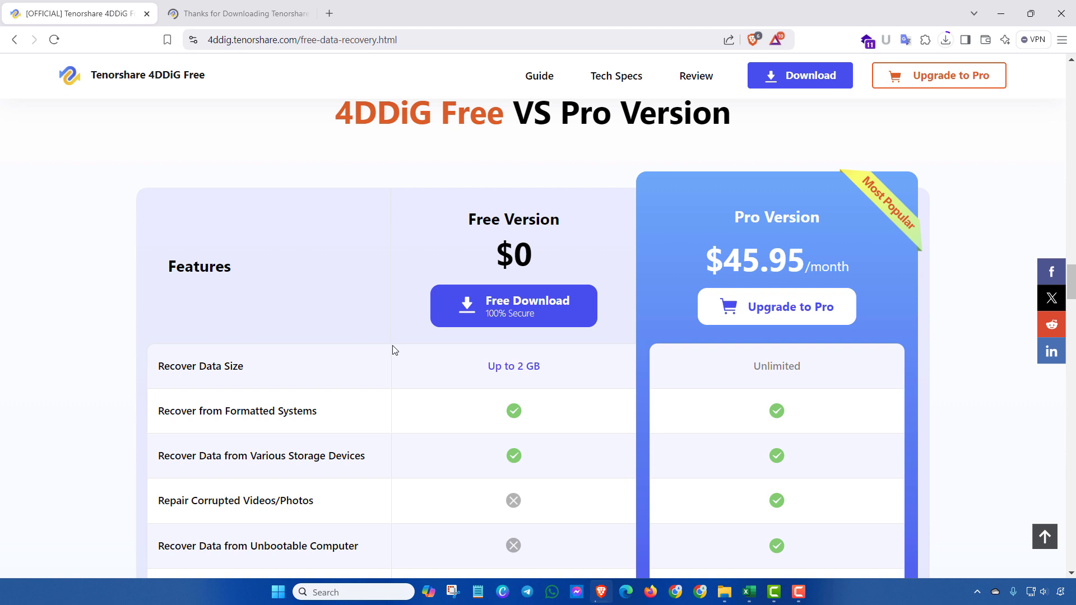
scroll(392, 350, up, 1)
scroll(392, 350, up, 2)
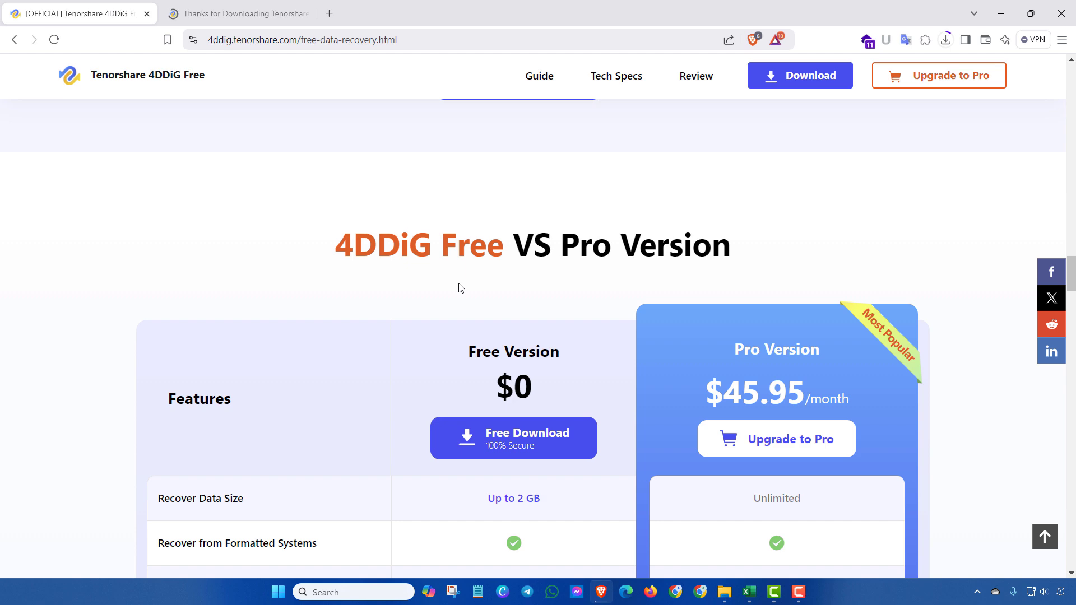
- Bring Brave back and save the 4DDiG free installer into the Desktop folder
key(super+d)
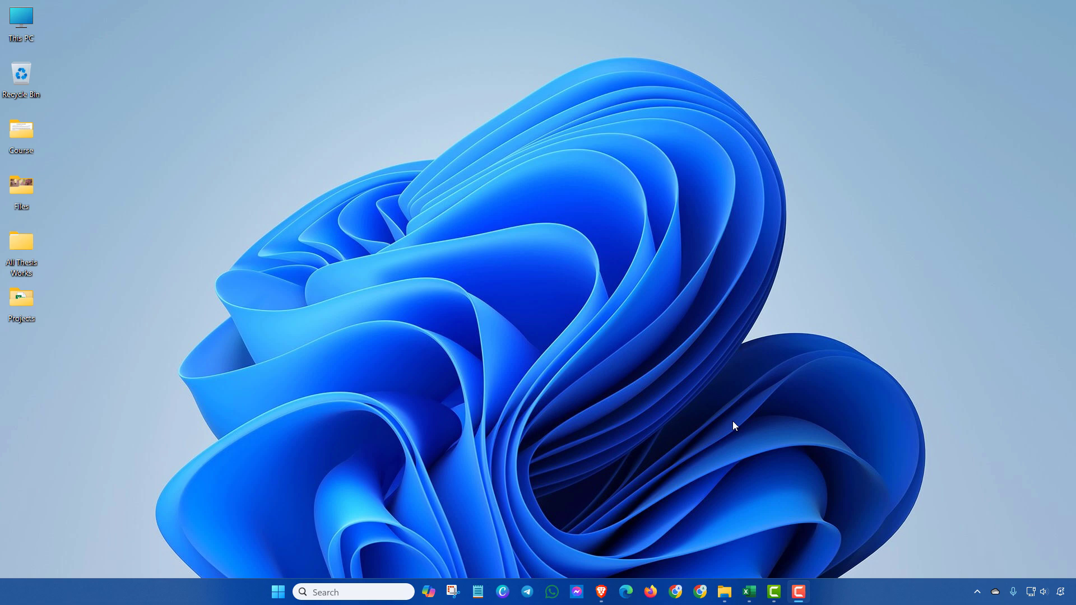
click(600, 591)
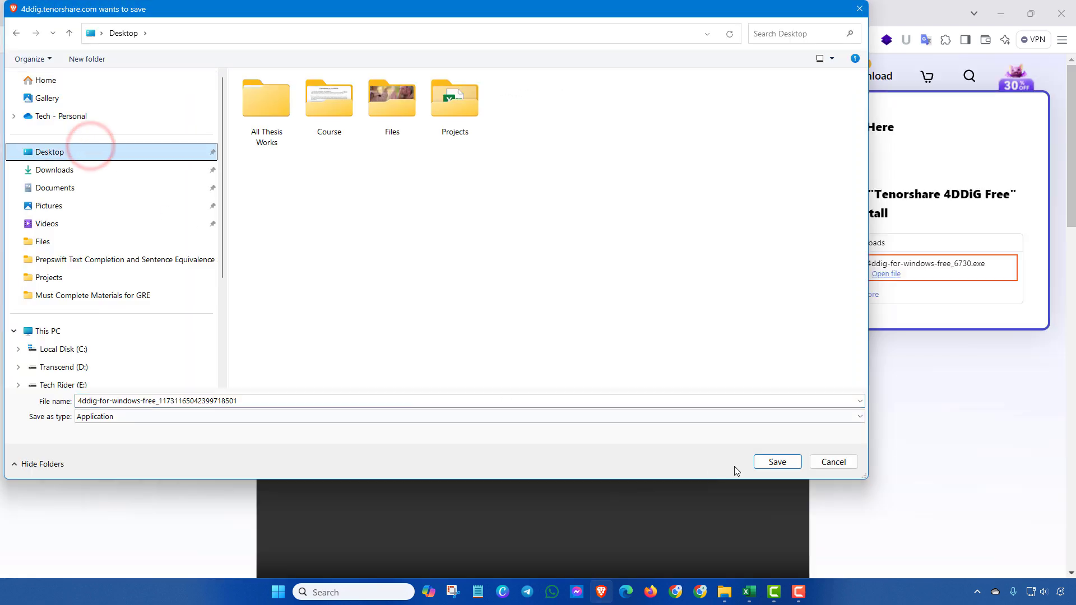
click(765, 461)
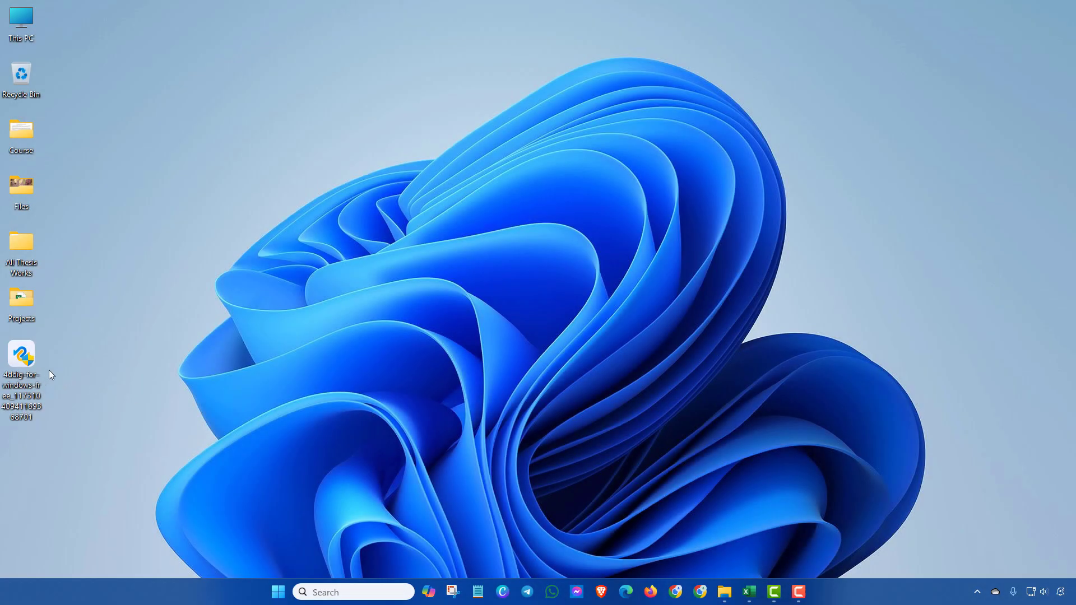
- Run the 4DDiG installer in English, install it, and launch Tenorshare 4DDiG on finish
click(21, 364)
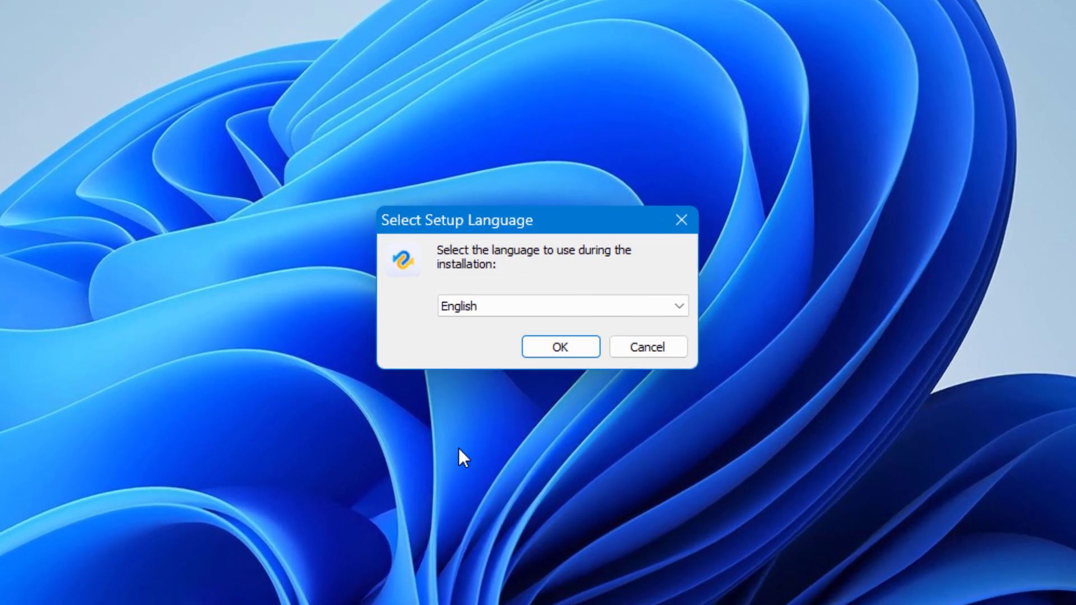
click(567, 348)
click(663, 474)
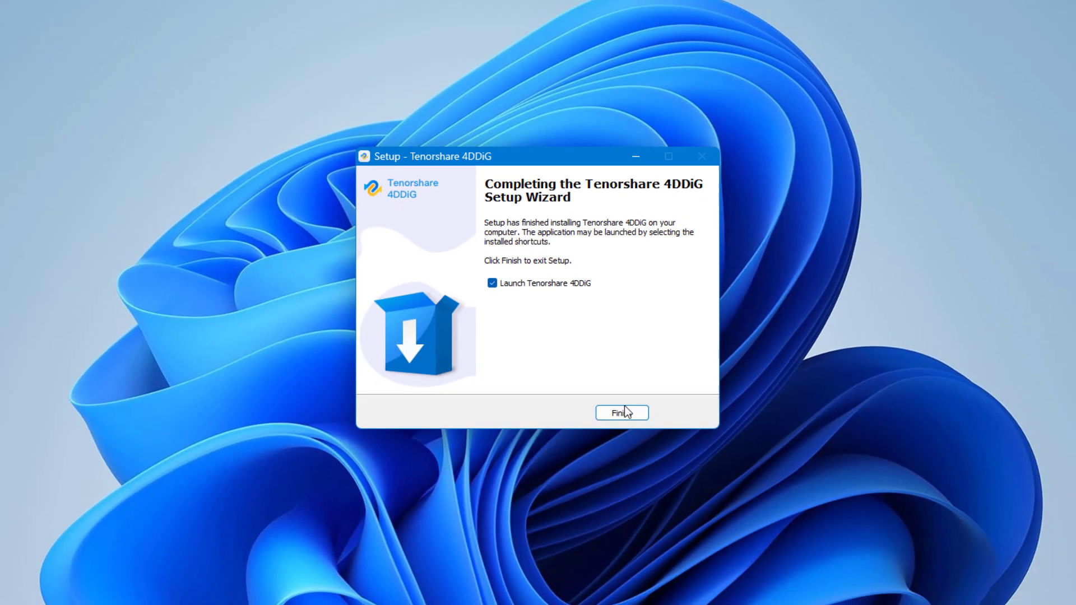
click(626, 412)
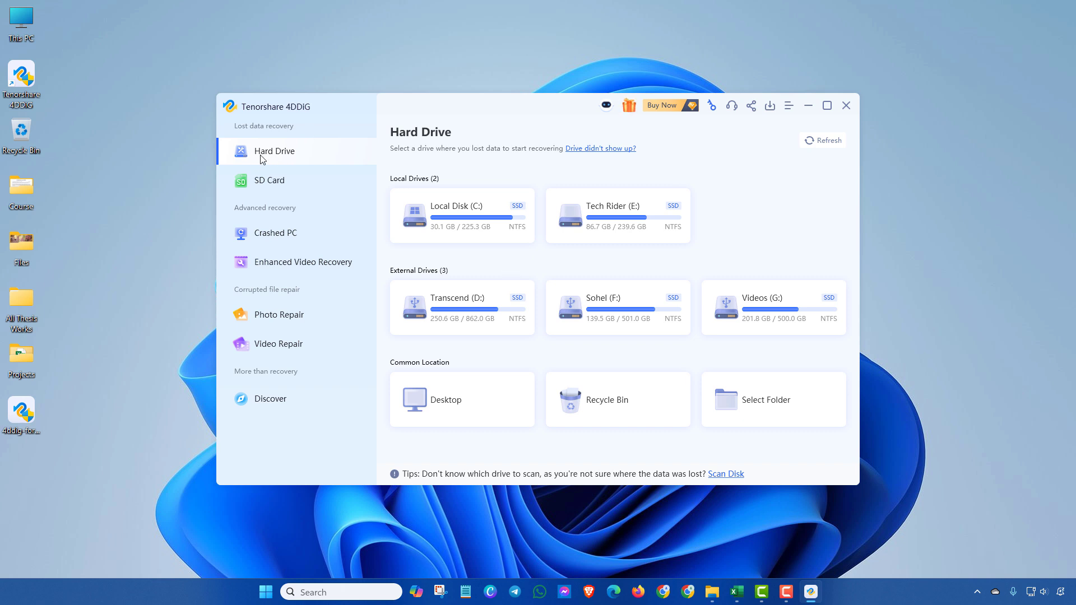
- Browse the SD card, crashed PC, Enhanced Video Recovery, Photo Repair, Video Repair and Discover sections
click(270, 181)
click(269, 241)
click(318, 268)
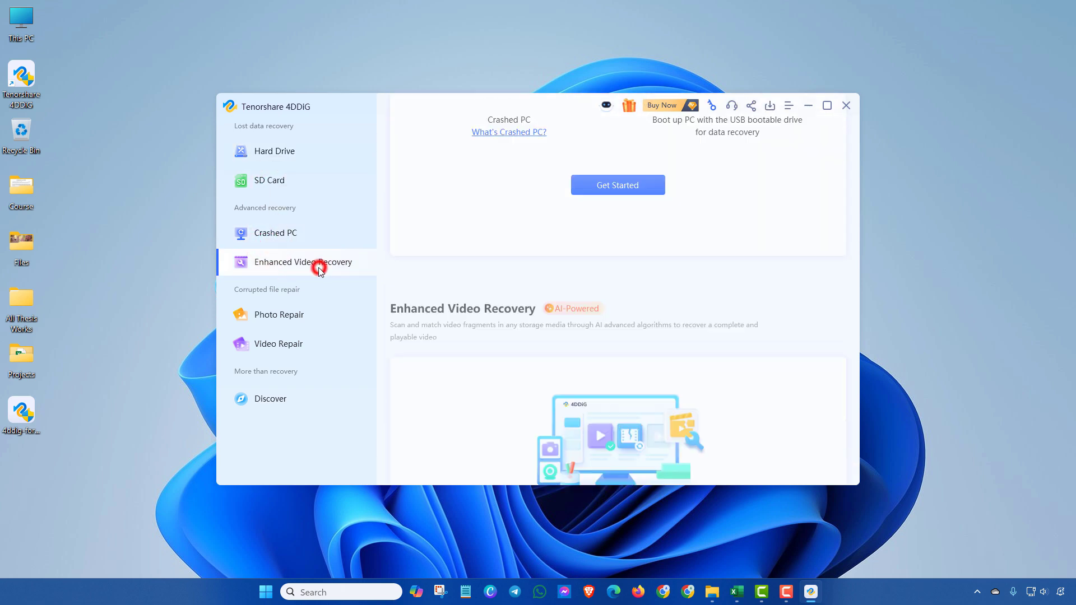
click(266, 314)
click(258, 345)
click(277, 401)
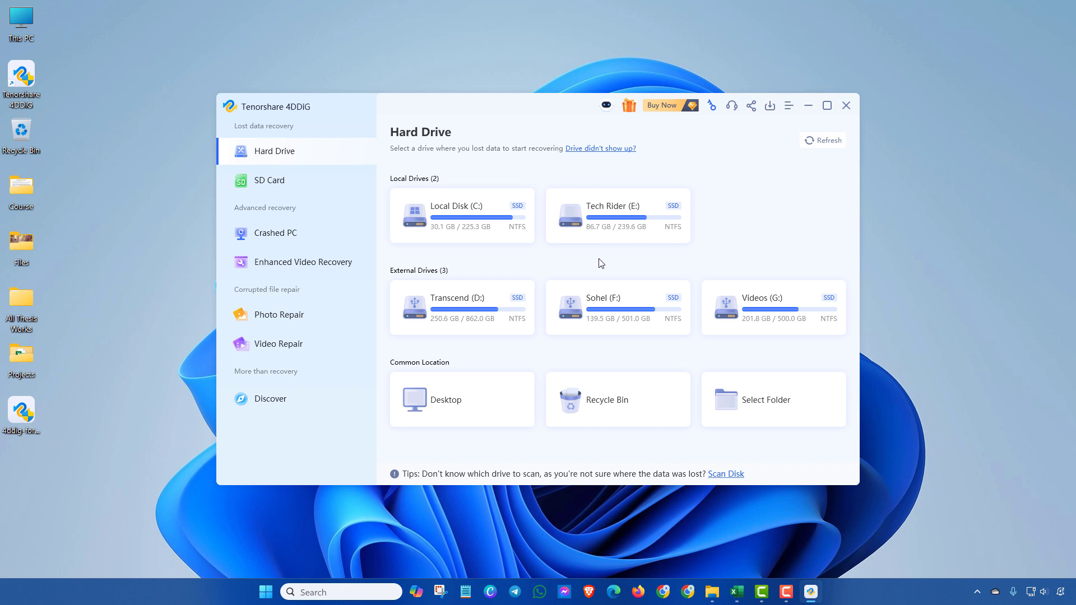
- Open the desktop Recycle Bin maximized to confirm it is empty, then close it
double_click(22, 143)
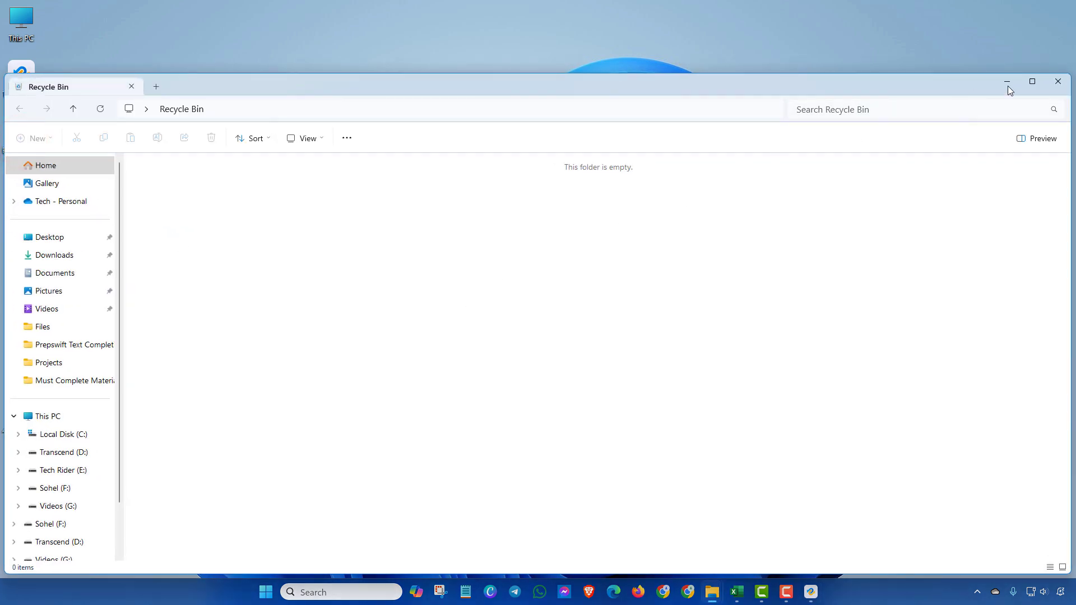
click(1023, 79)
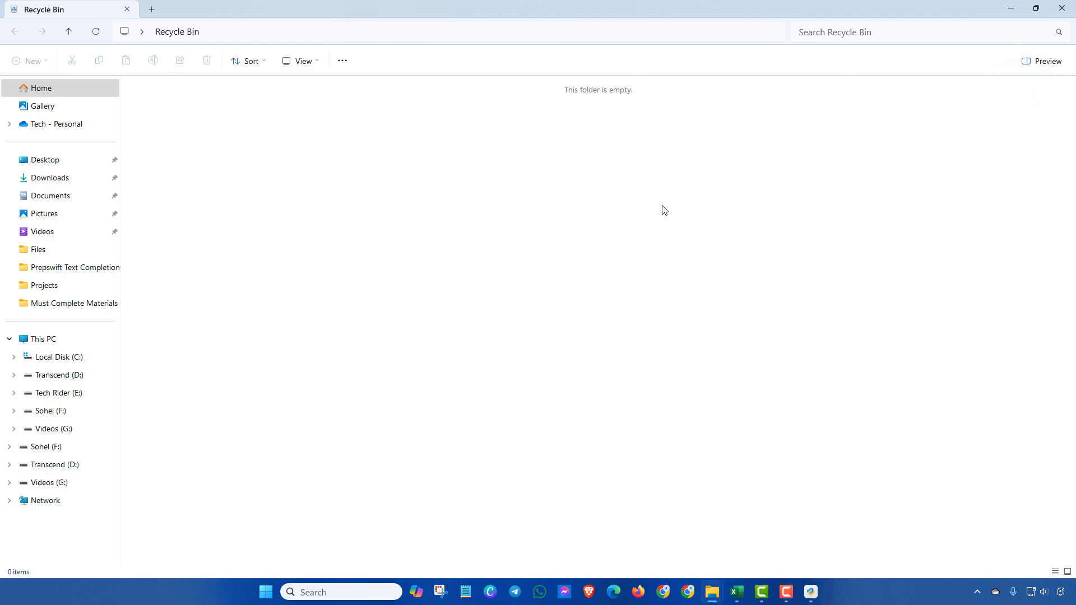
click(1062, 8)
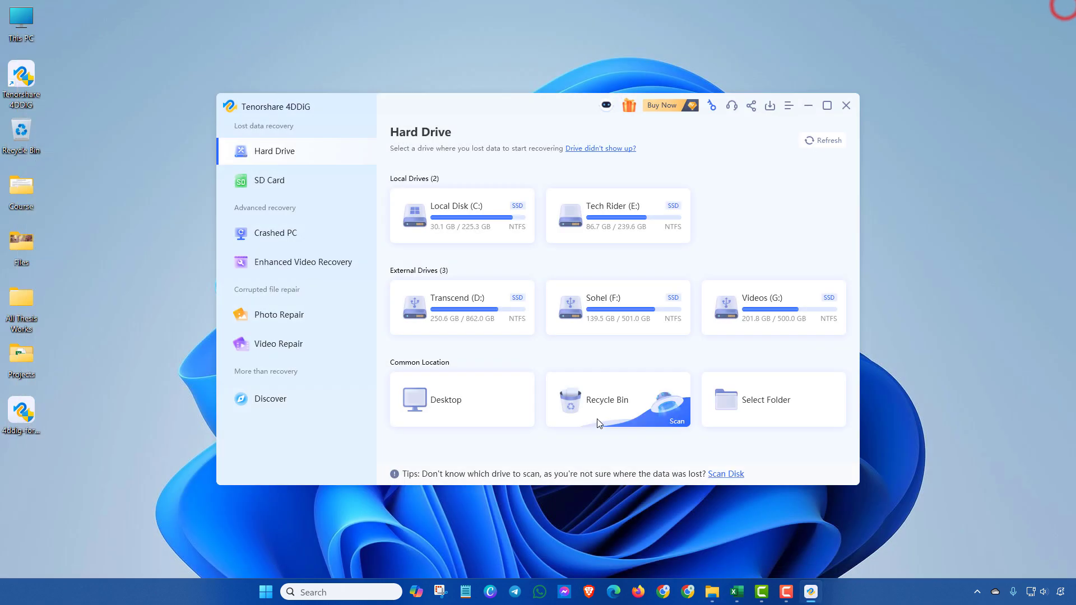
- Scan the Recycle Bin for Photo, Video, Document, Audio and Others file types
mouse_move(618, 399)
click(664, 416)
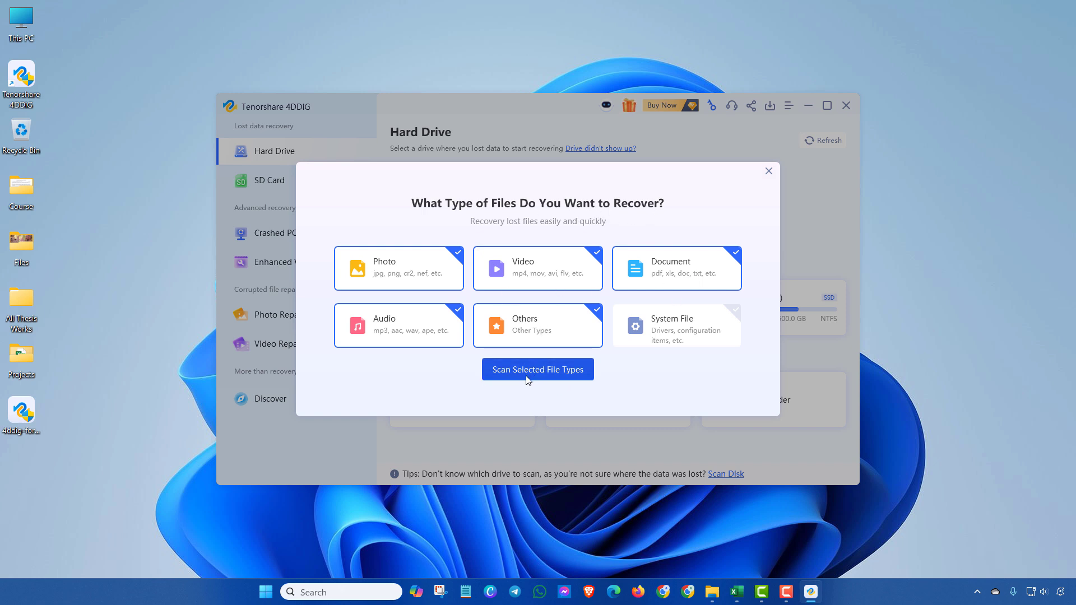
click(542, 370)
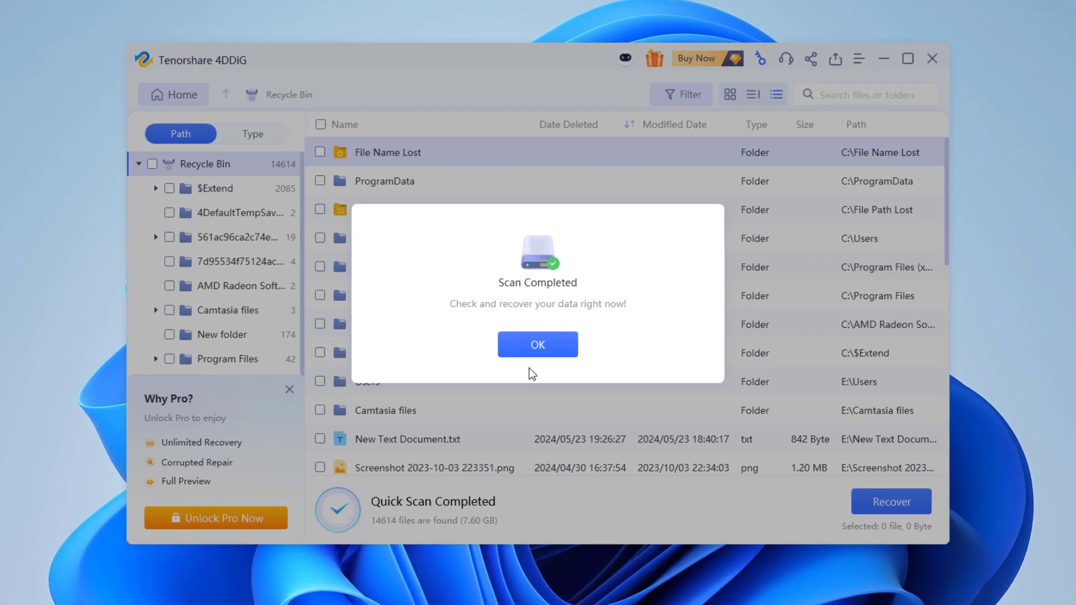
- Dismiss Scan Completed, switch to the Type view, and expand Video to reveal the mp4 folder
click(529, 349)
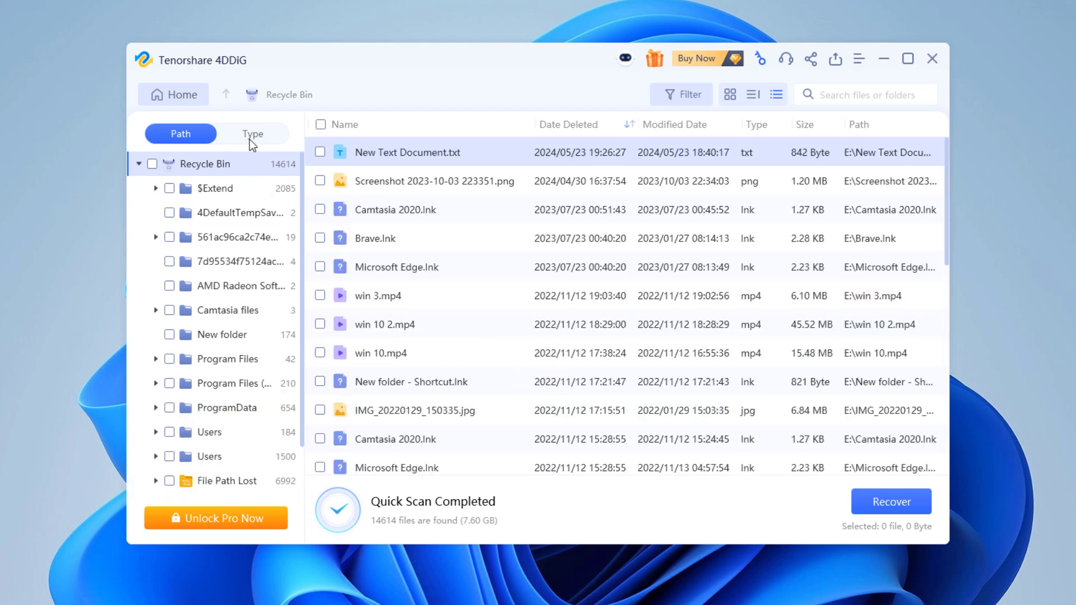
click(249, 135)
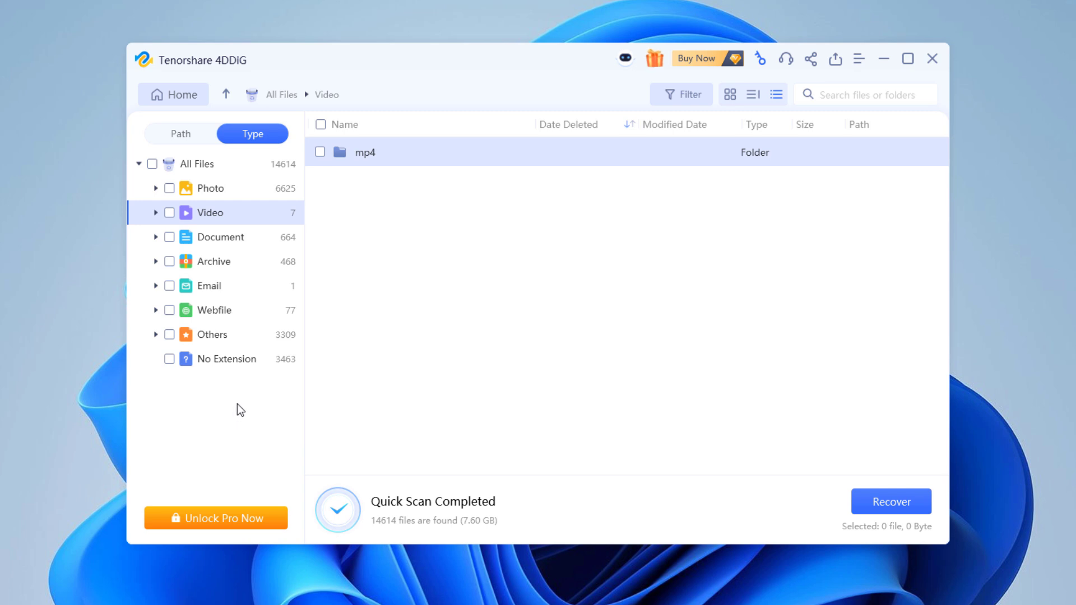
key(Left)
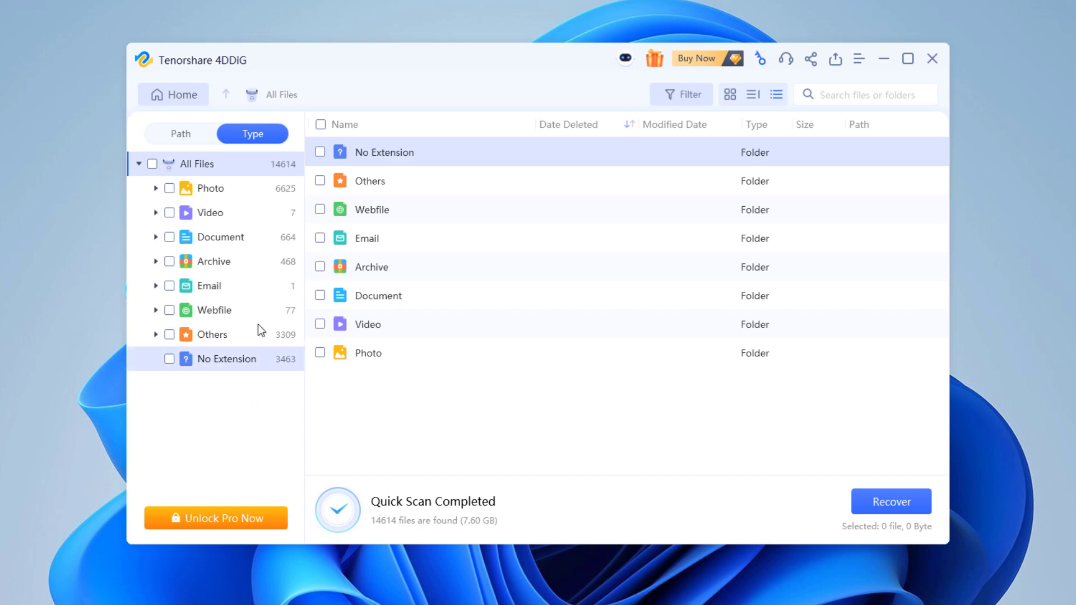
click(237, 215)
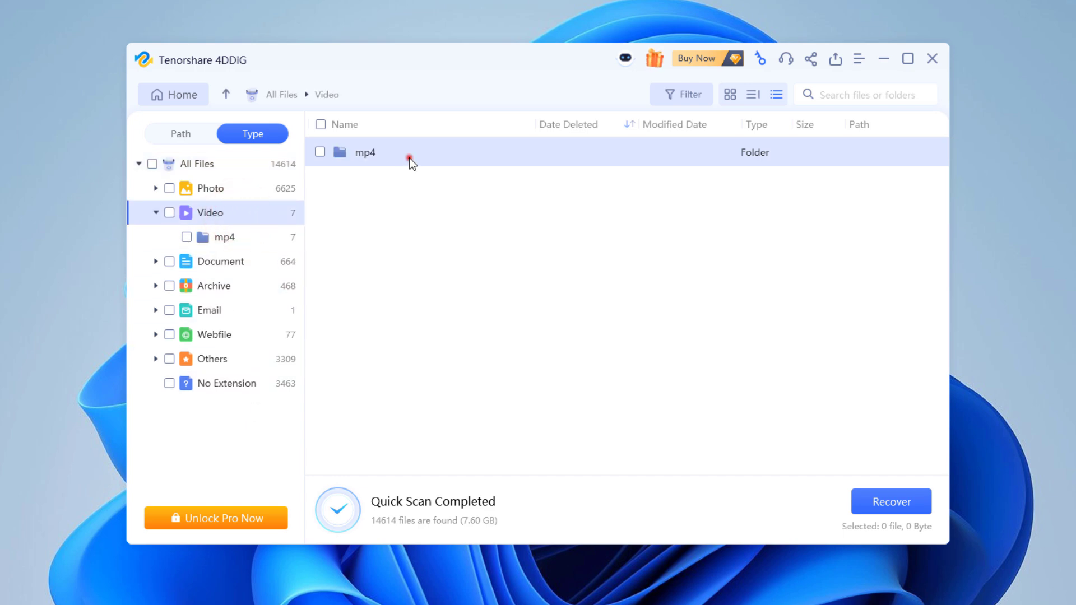
- Tick Father.mp4 in the mp4 folder for recovery, with Sohel (F:) as the destination
double_click(408, 161)
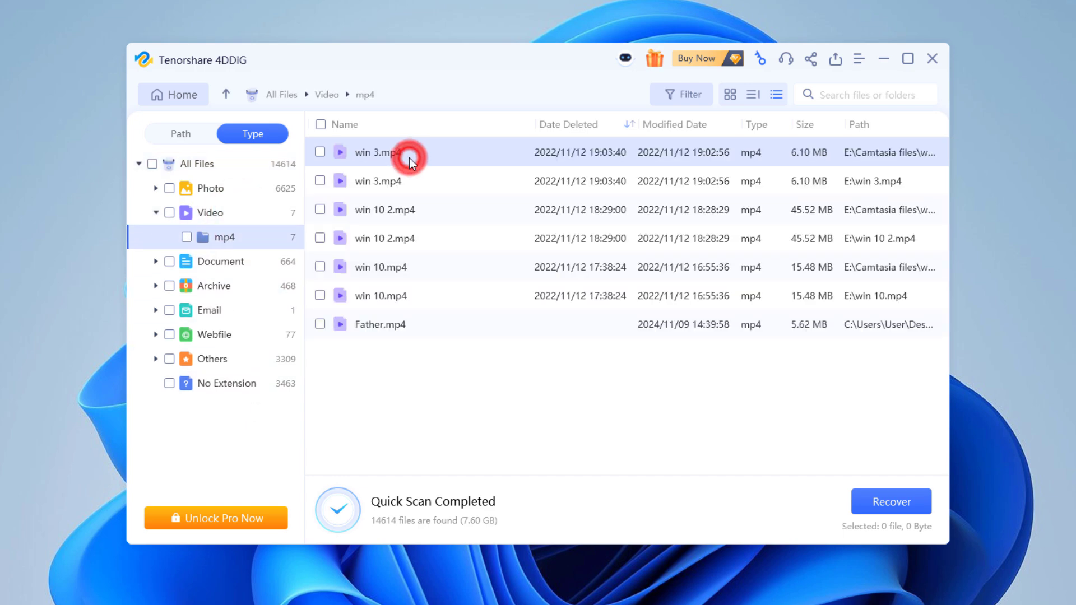
click(319, 325)
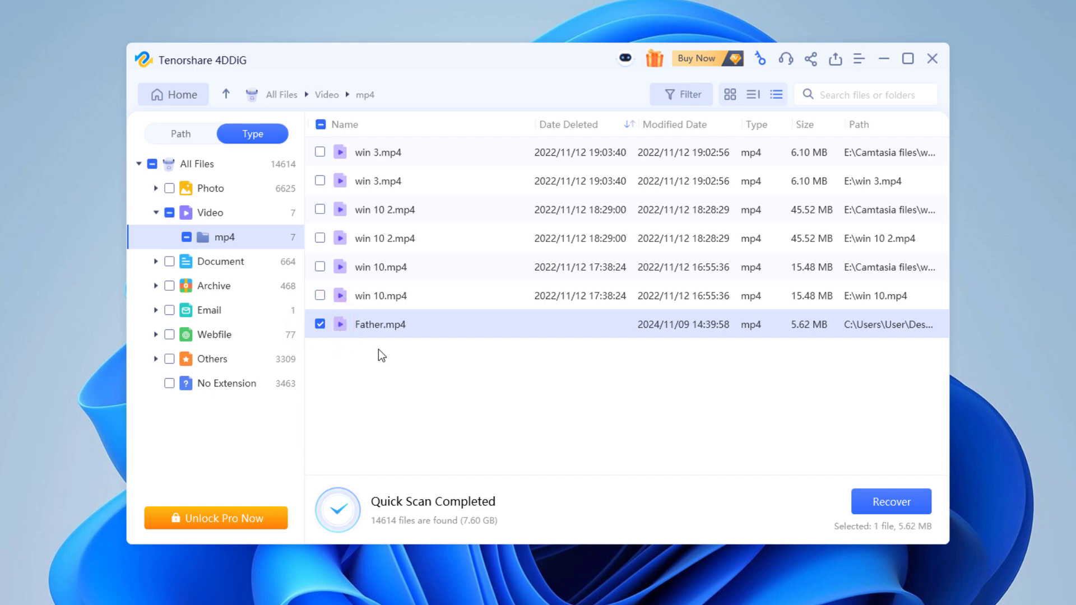
click(891, 510)
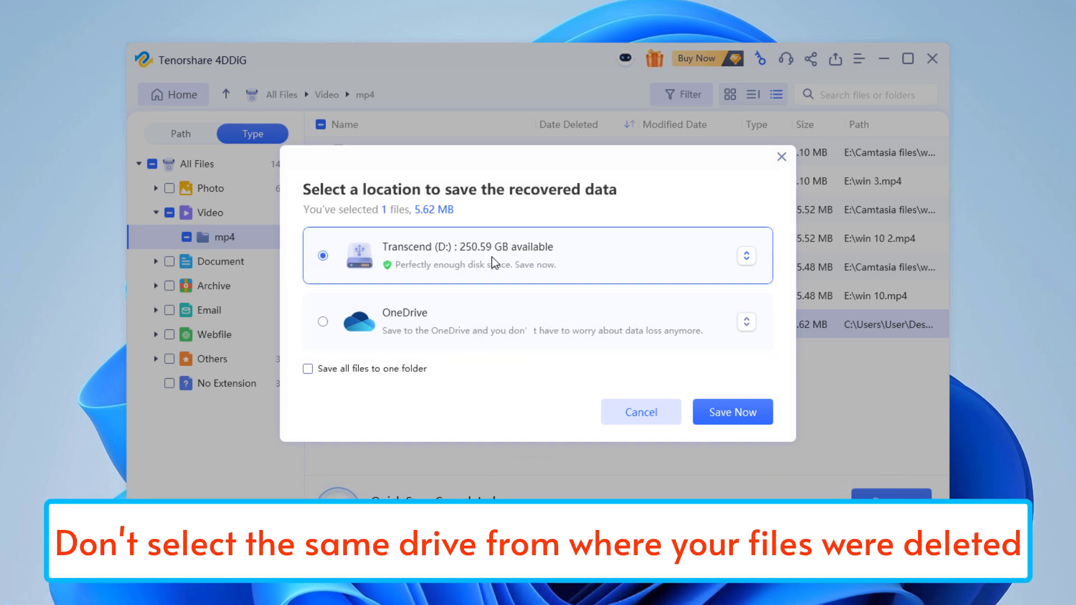
click(491, 257)
scroll(480, 402, down, 3)
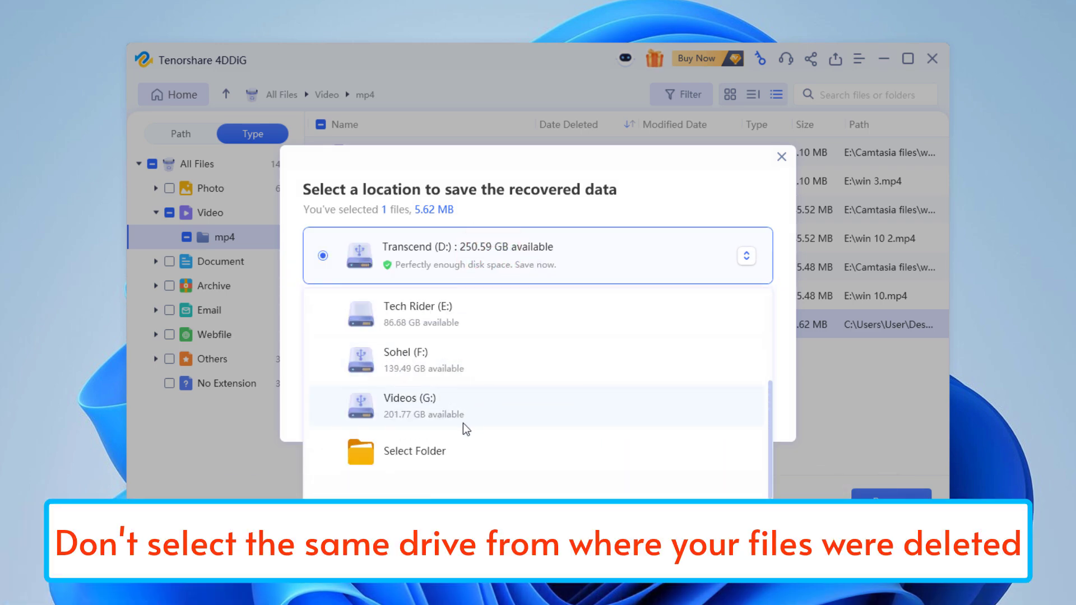
click(405, 358)
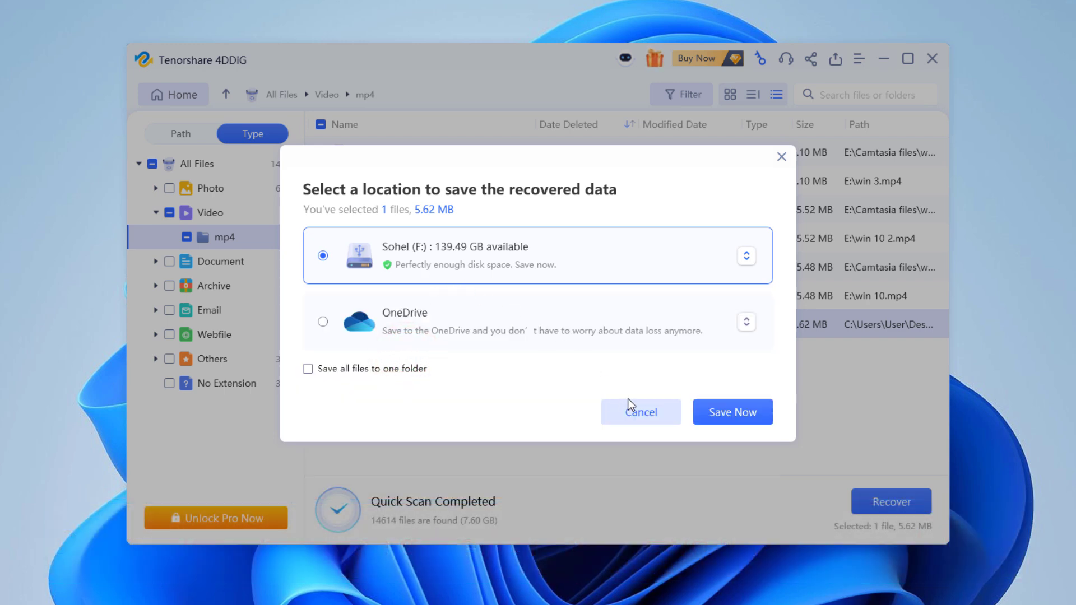
- Save Father.mp4 to drive F, then play it in VLC from Video > mp4 in Explorer
click(739, 415)
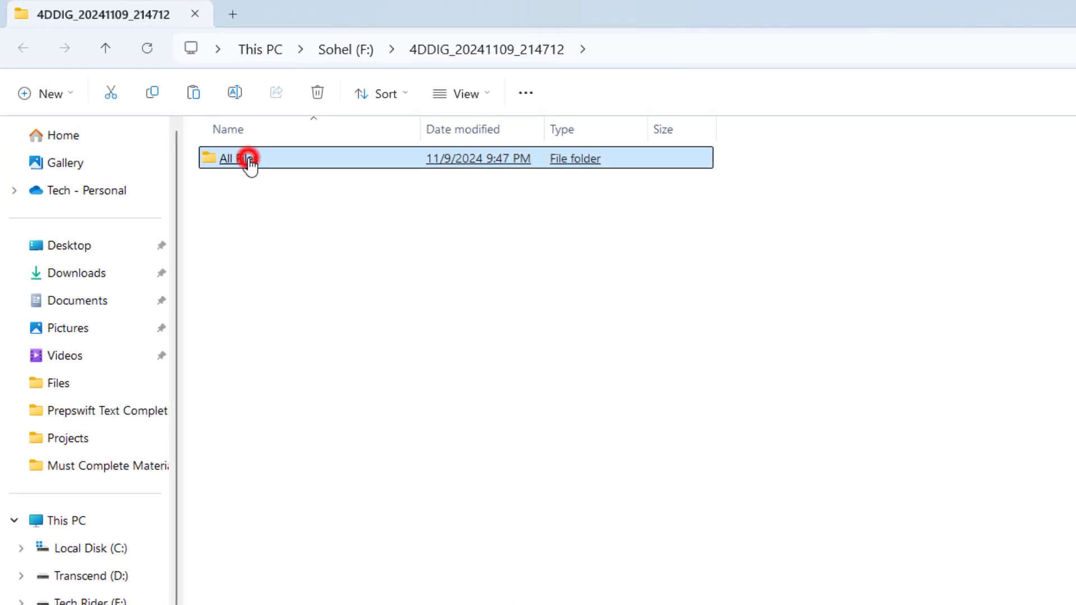
double_click(243, 163)
click(240, 163)
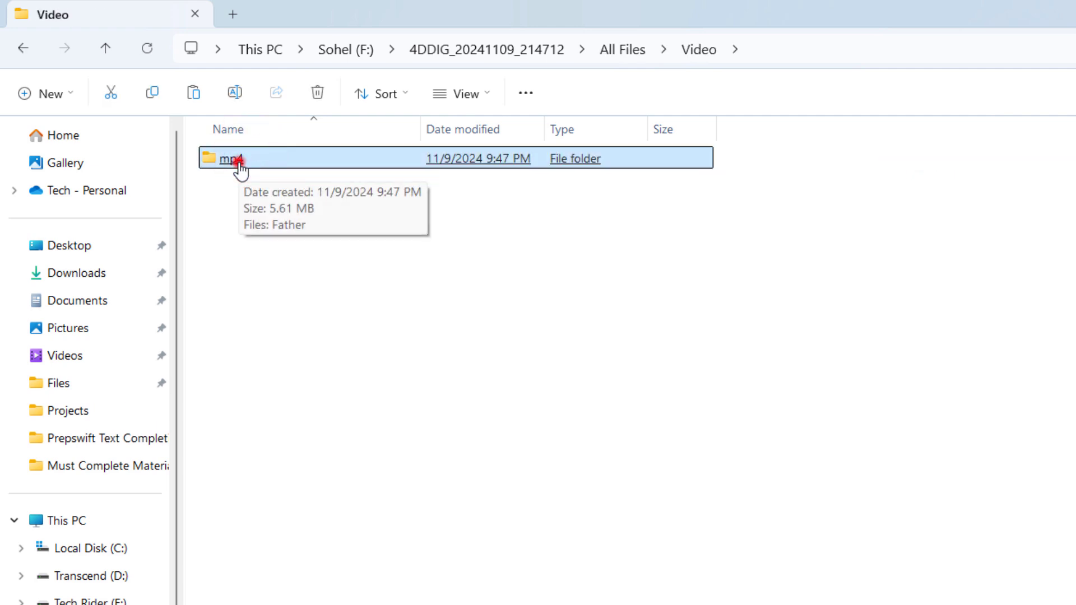
double_click(241, 163)
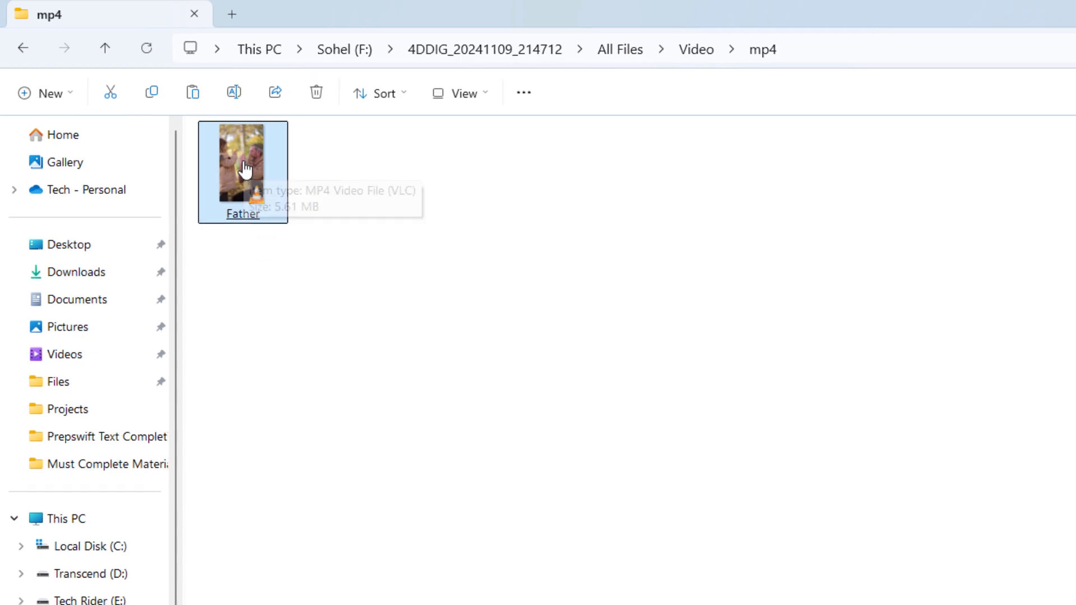
double_click(268, 182)
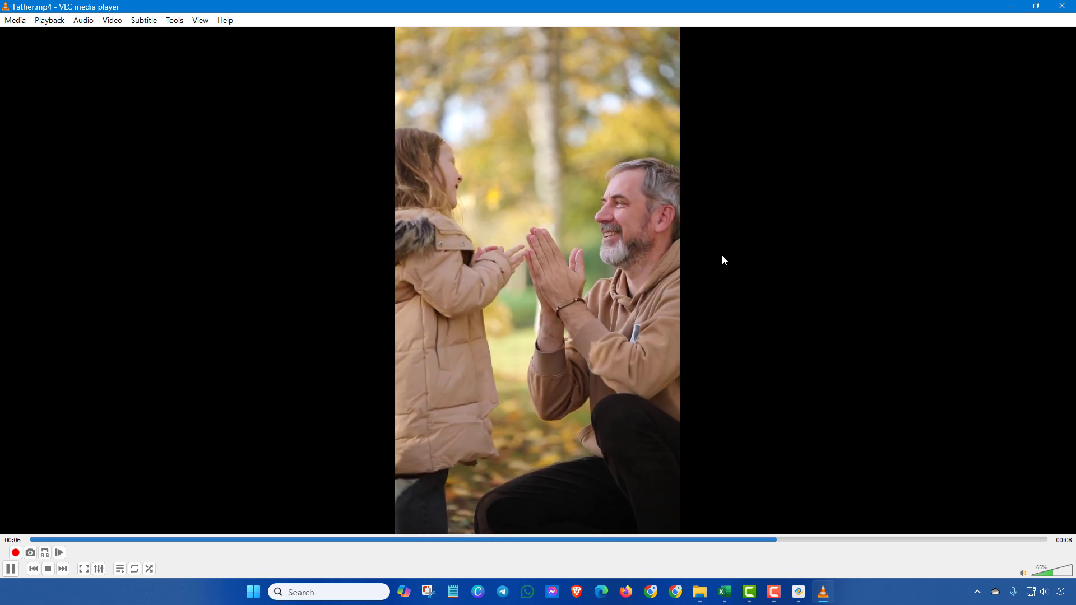
- Close VLC, return to 4DDiG, and preview the screenshot in the Photo > png folder
click(1061, 7)
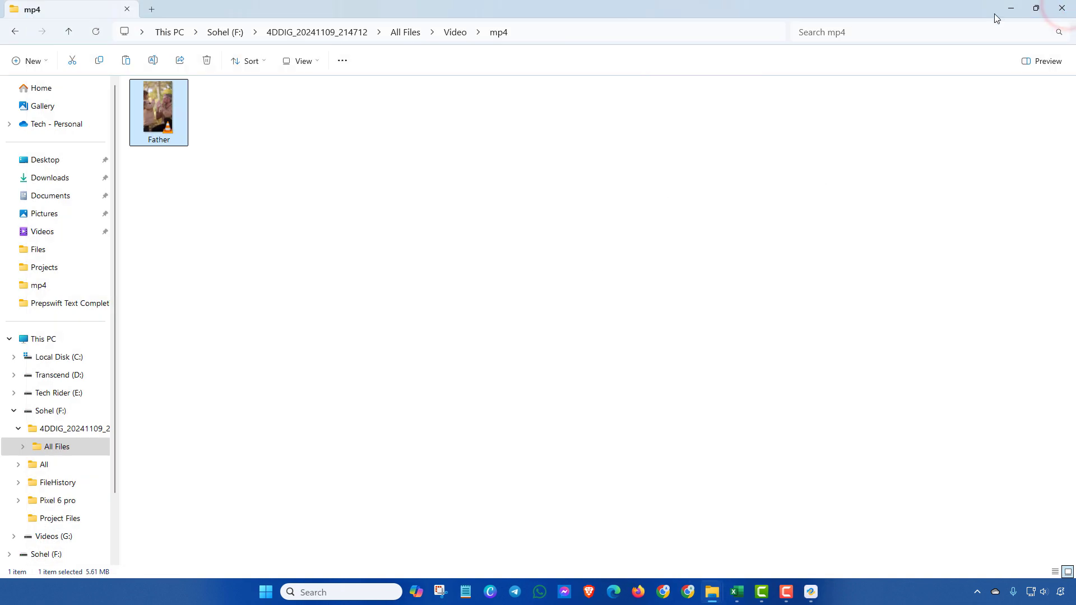
click(1017, 8)
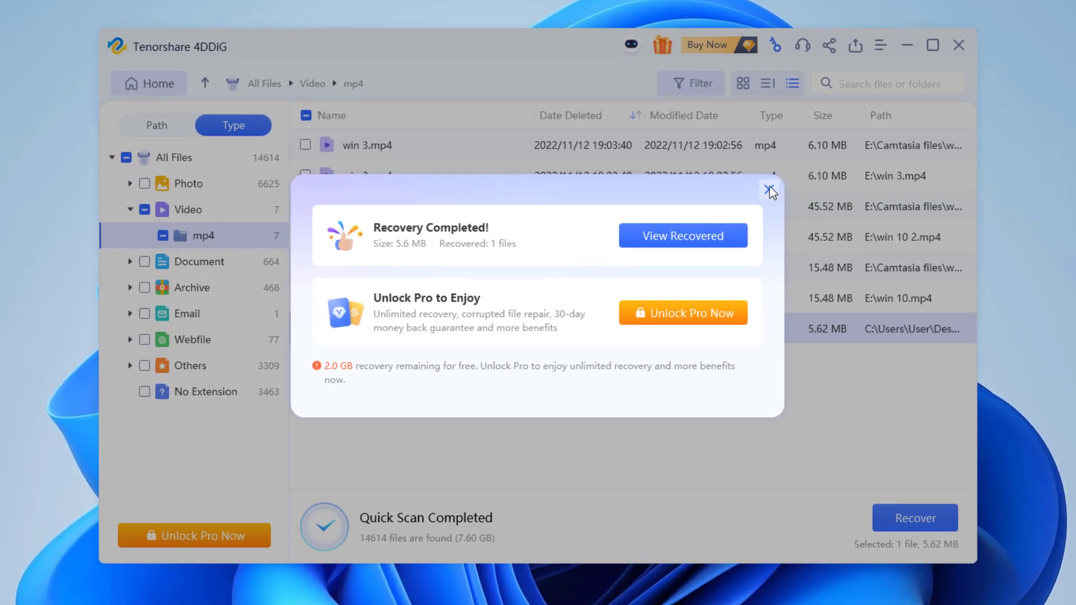
click(769, 186)
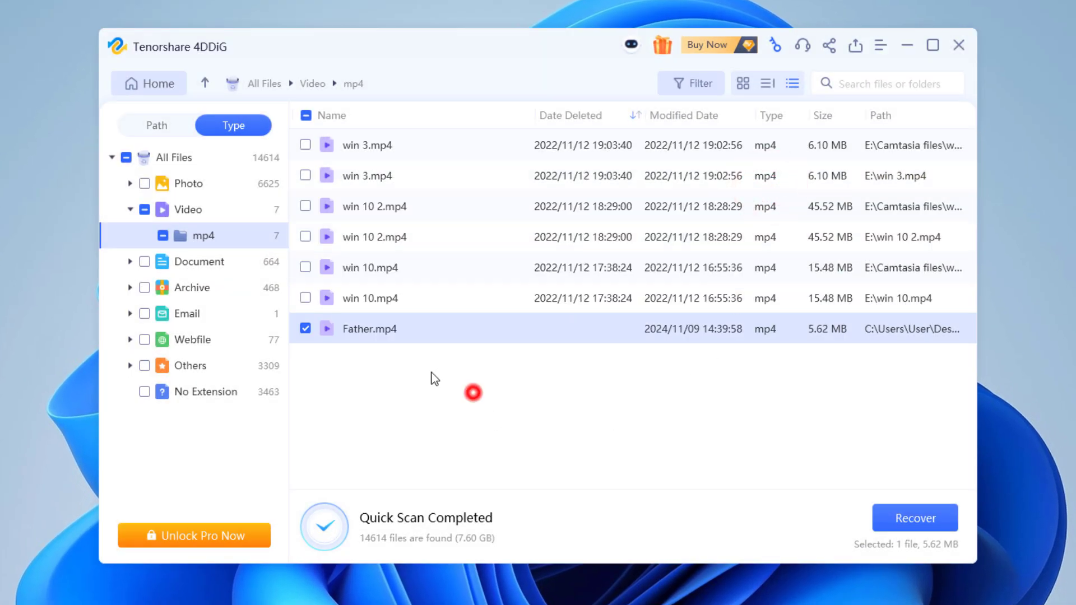
click(210, 184)
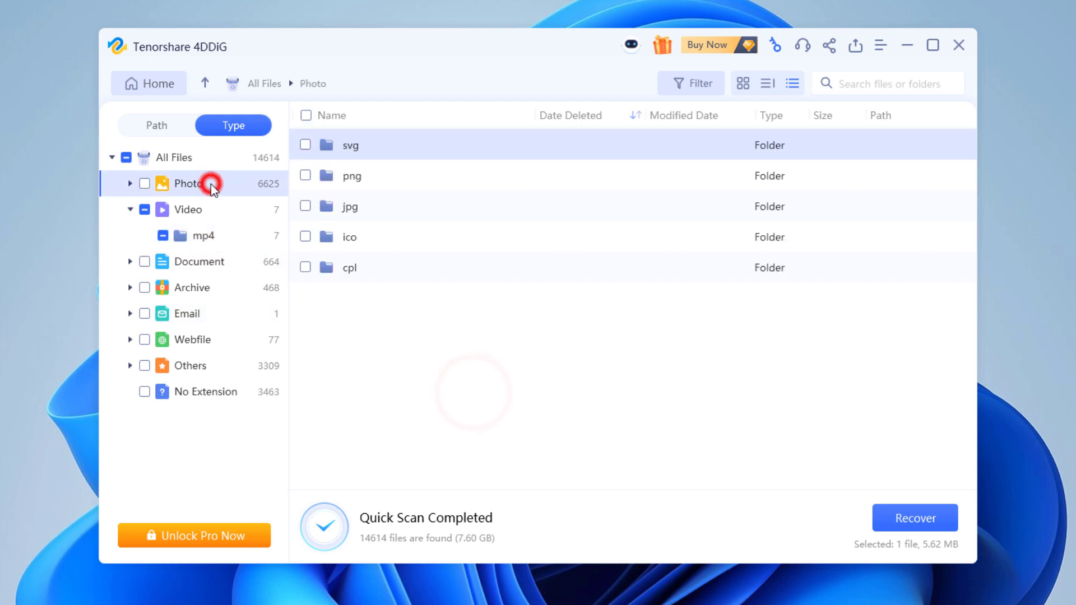
double_click(361, 181)
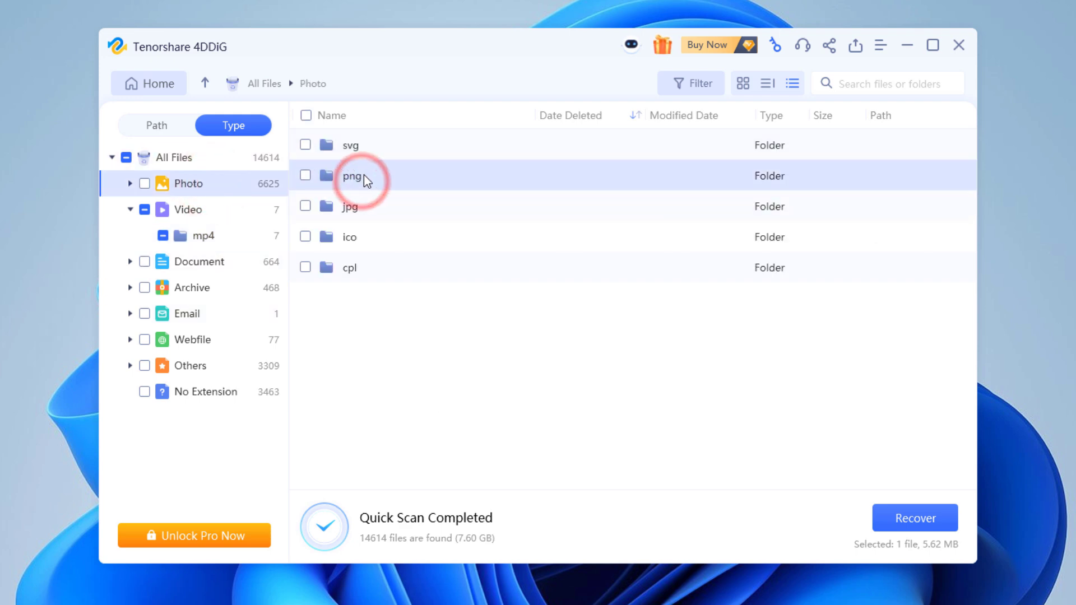
double_click(436, 146)
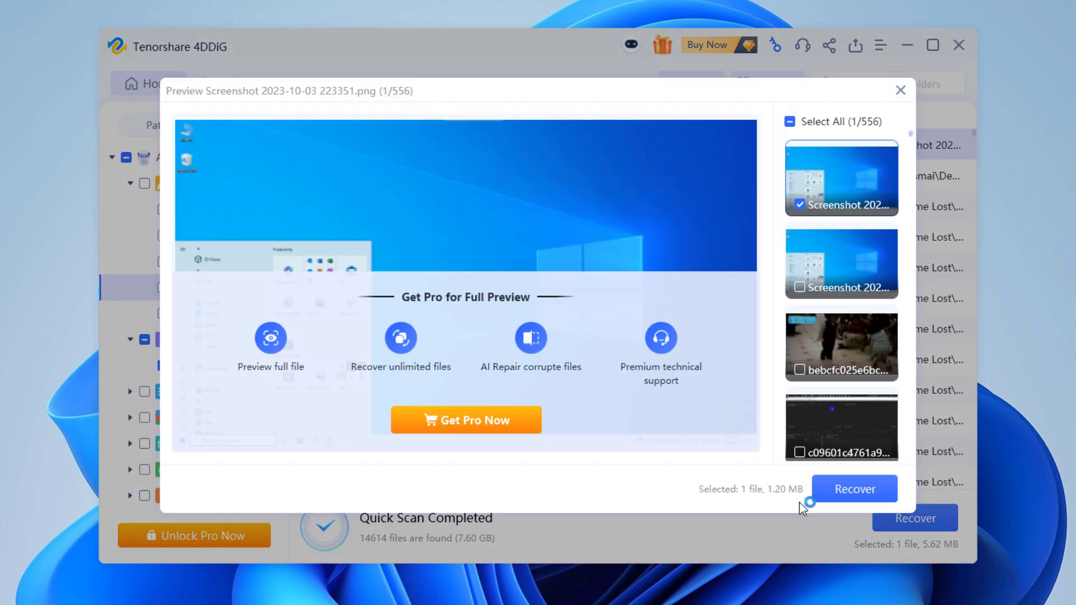
- Recover the previewed screenshot with Sohel (F:) chosen as the save drive
click(849, 486)
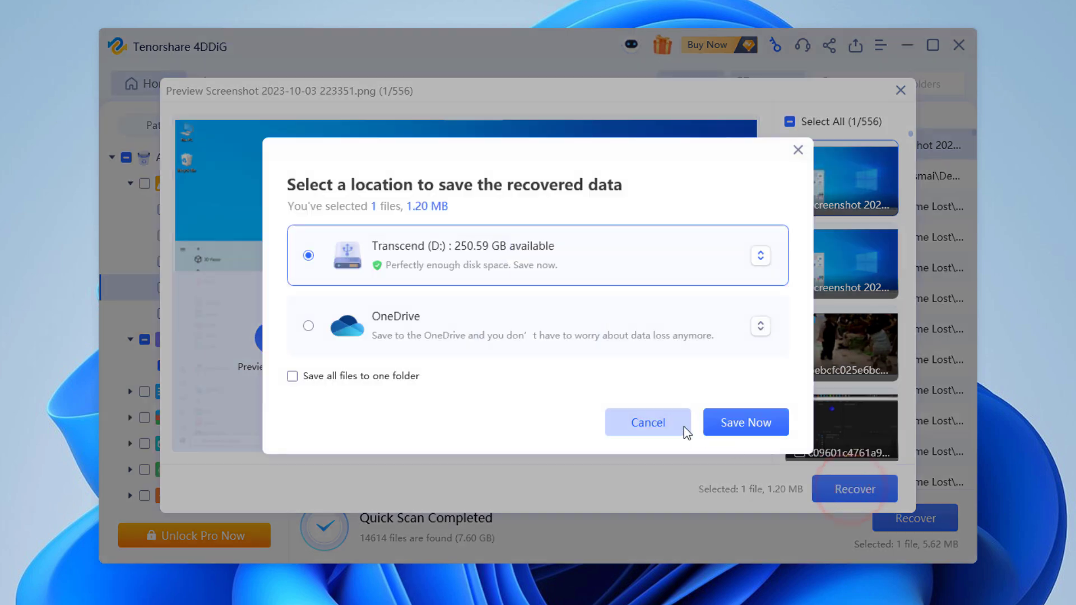
click(489, 254)
scroll(482, 392, down, 3)
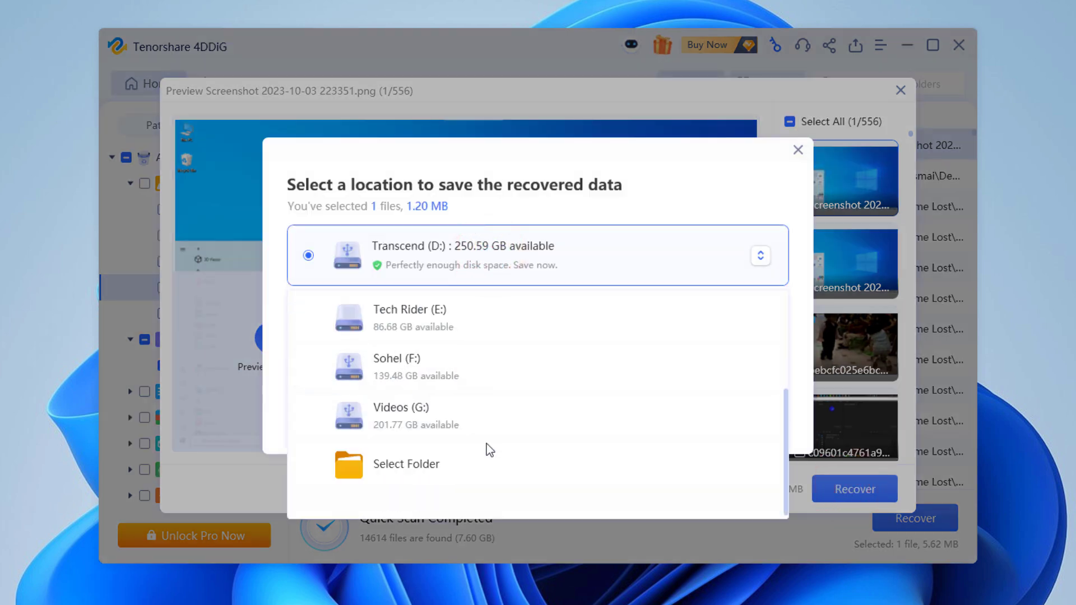
click(440, 318)
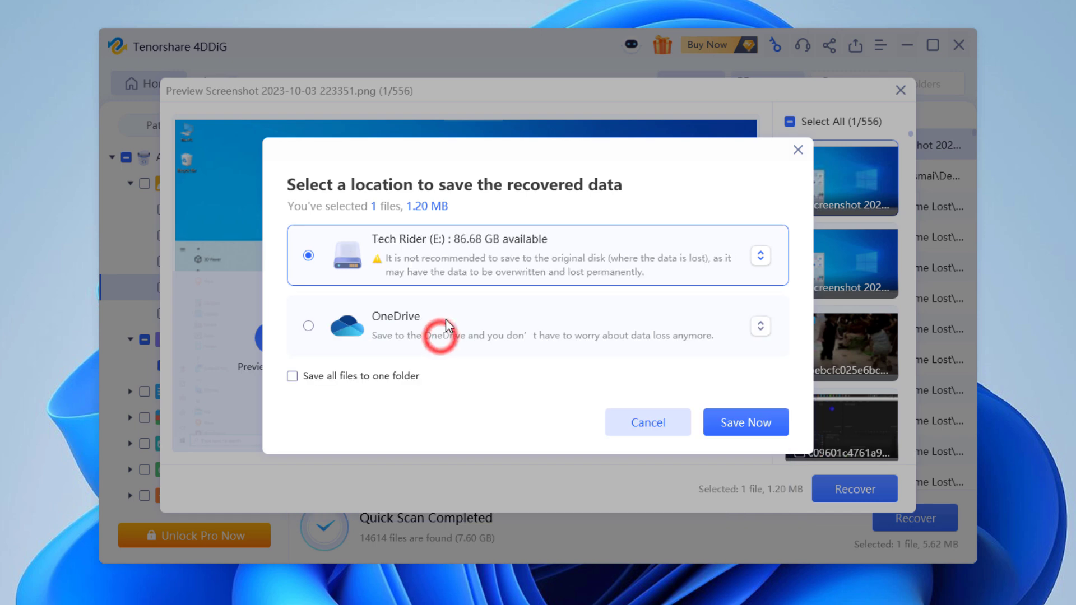
click(448, 259)
click(429, 369)
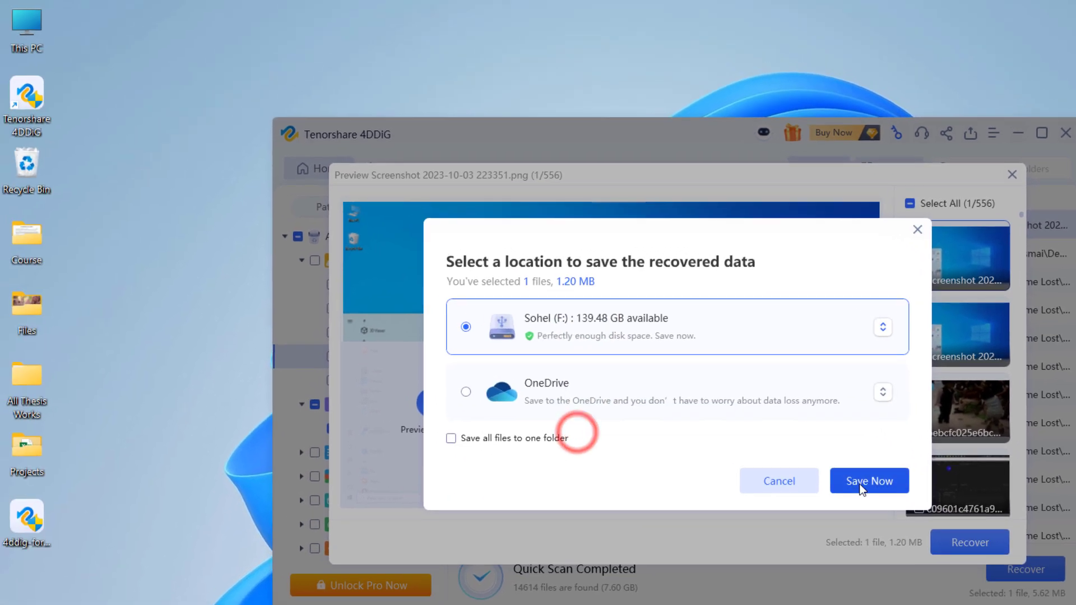
- Save the recovered screenshot to drive F and confirm it opens from the png folder
click(882, 482)
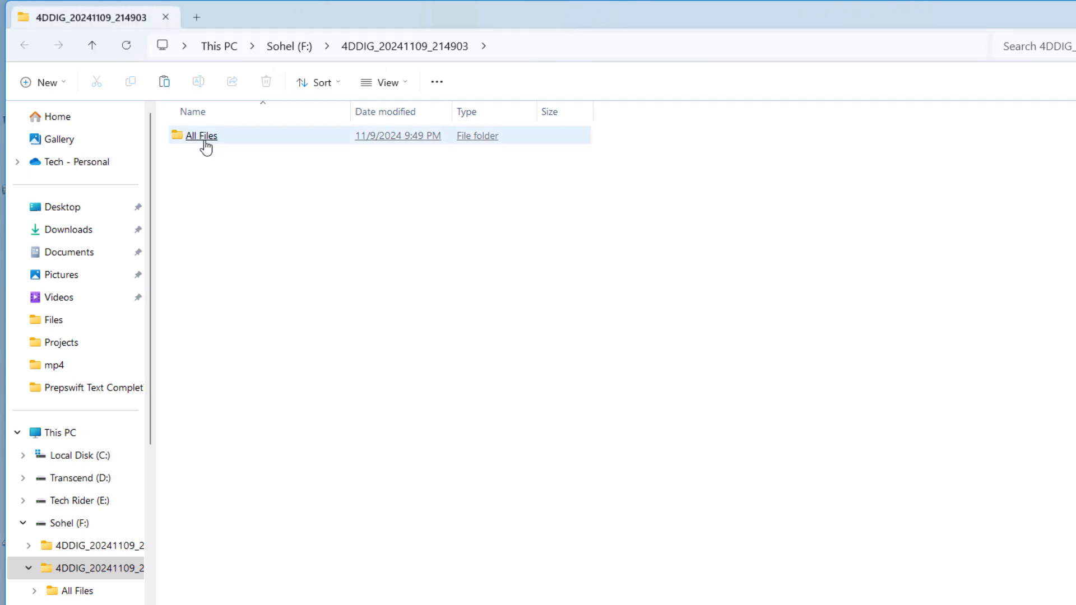
double_click(203, 139)
double_click(205, 145)
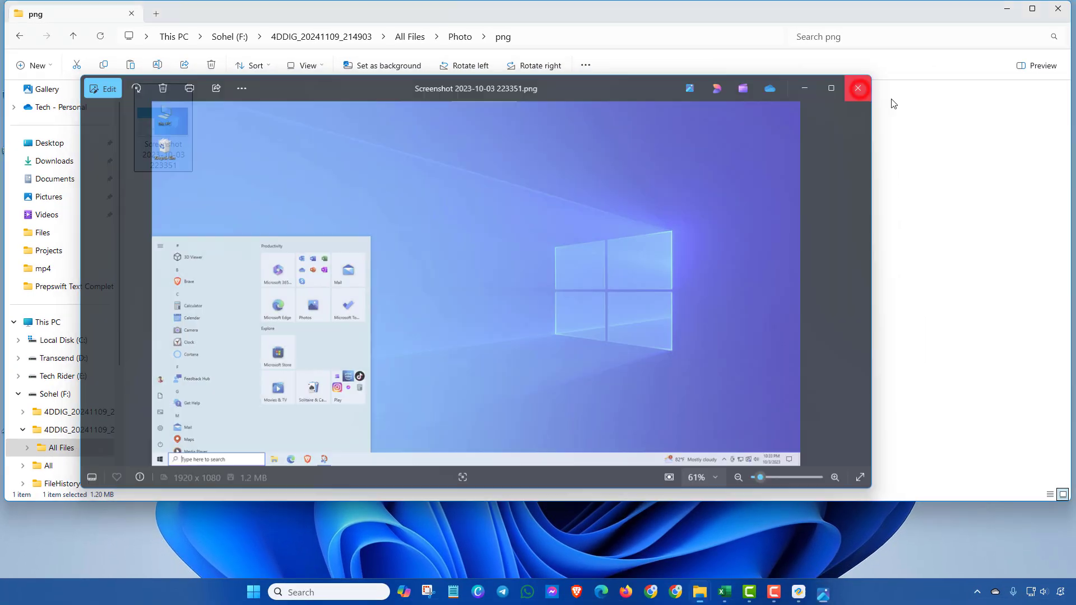
click(861, 87)
click(1006, 9)
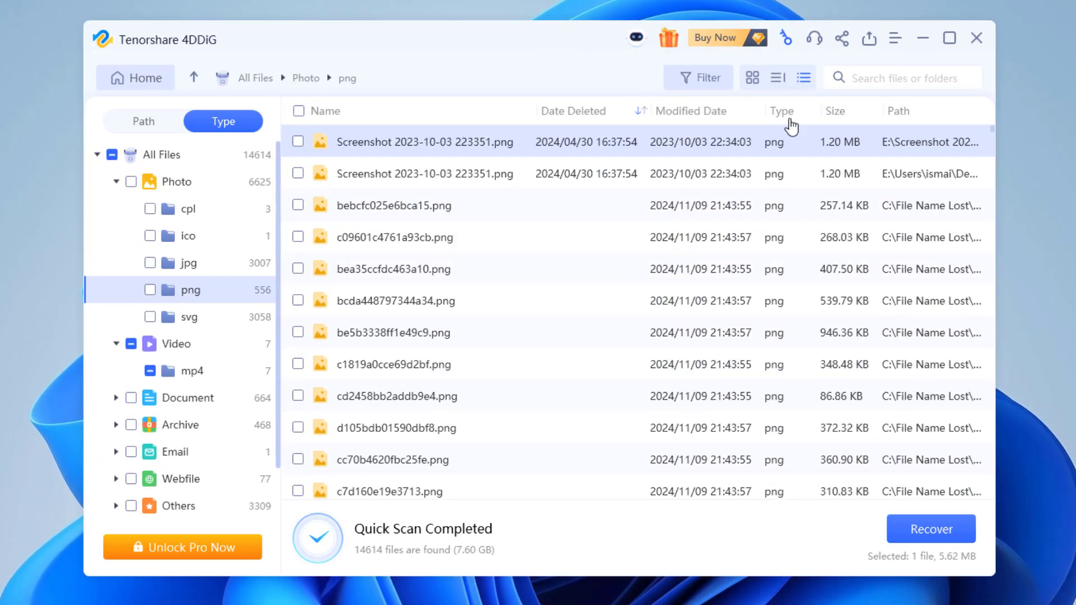
click(751, 106)
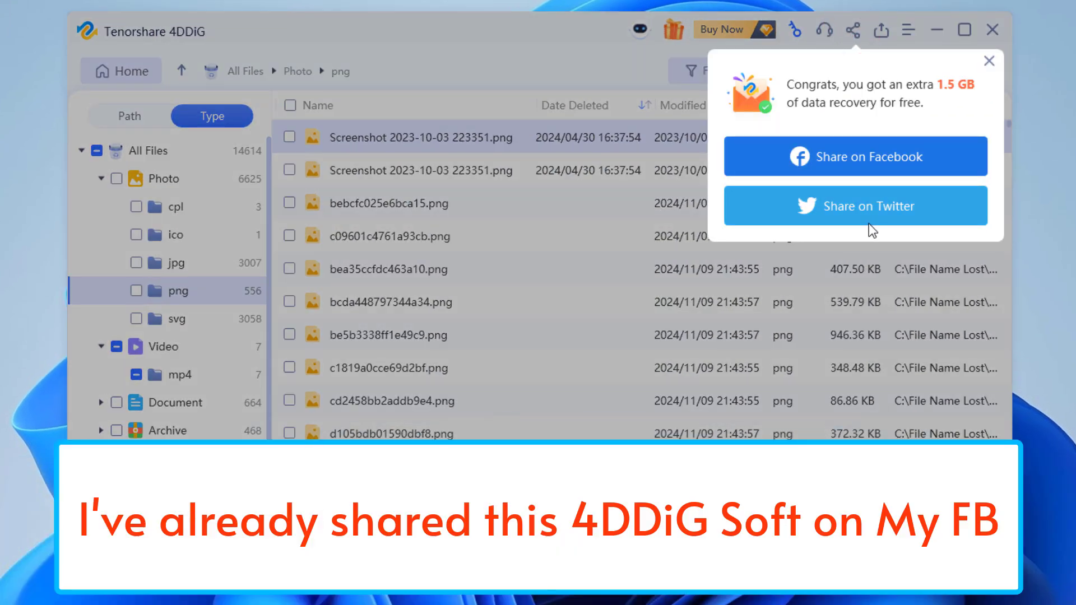
click(985, 60)
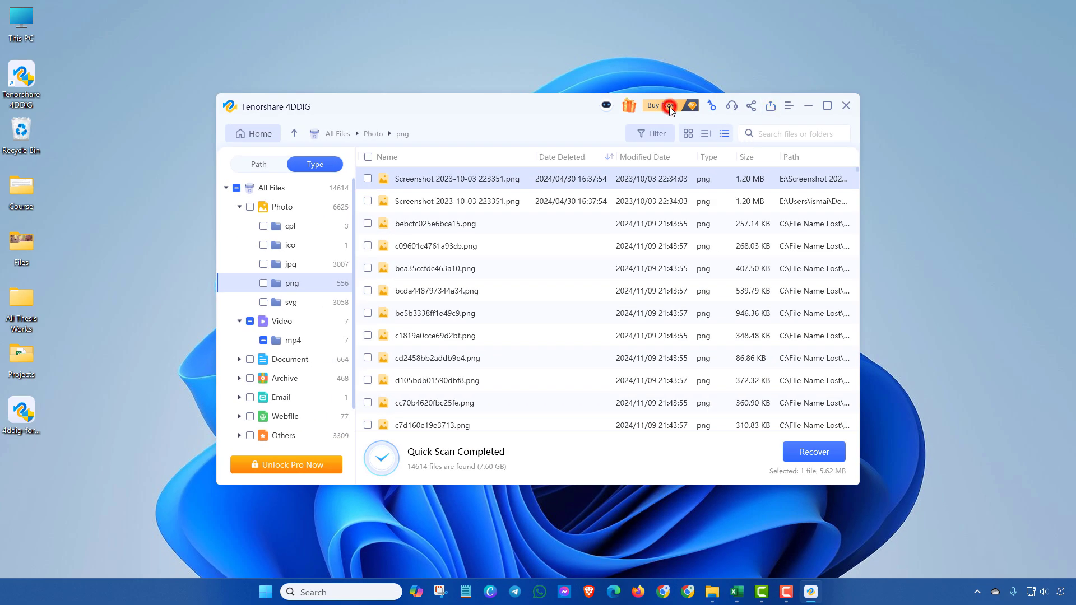
click(670, 106)
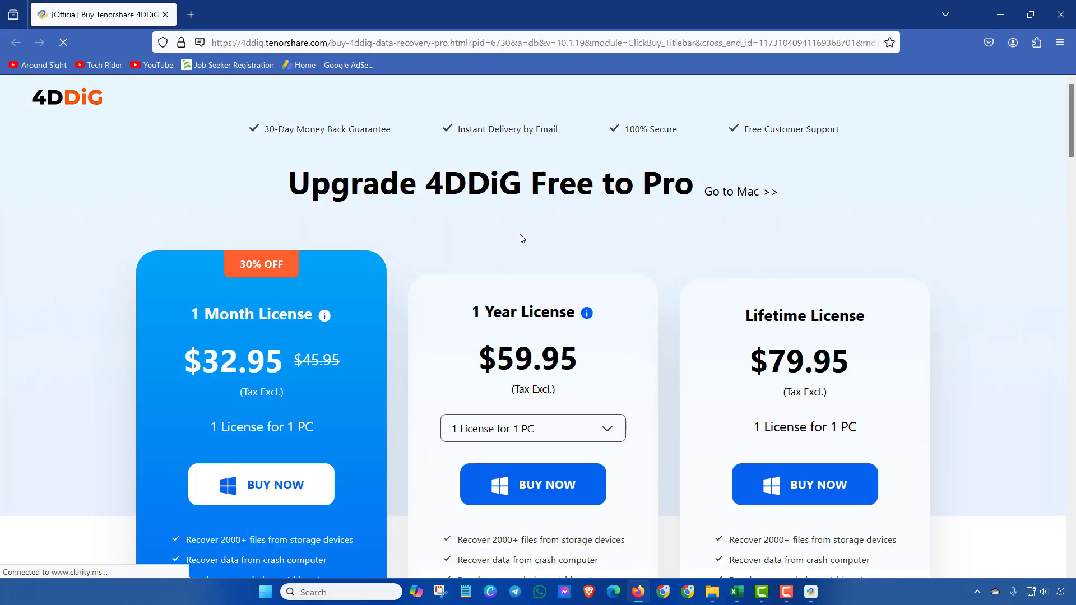
- Scroll through the 1 Month, 1 Year and Lifetime Pro license plans
scroll(521, 239, down, 3)
scroll(497, 283, down, 3)
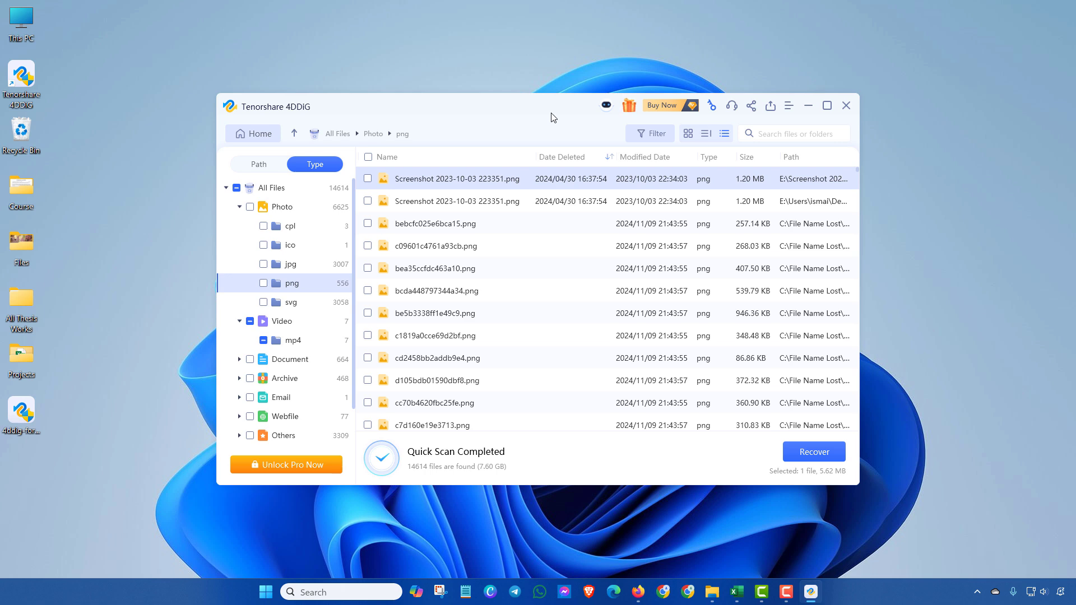
click(711, 106)
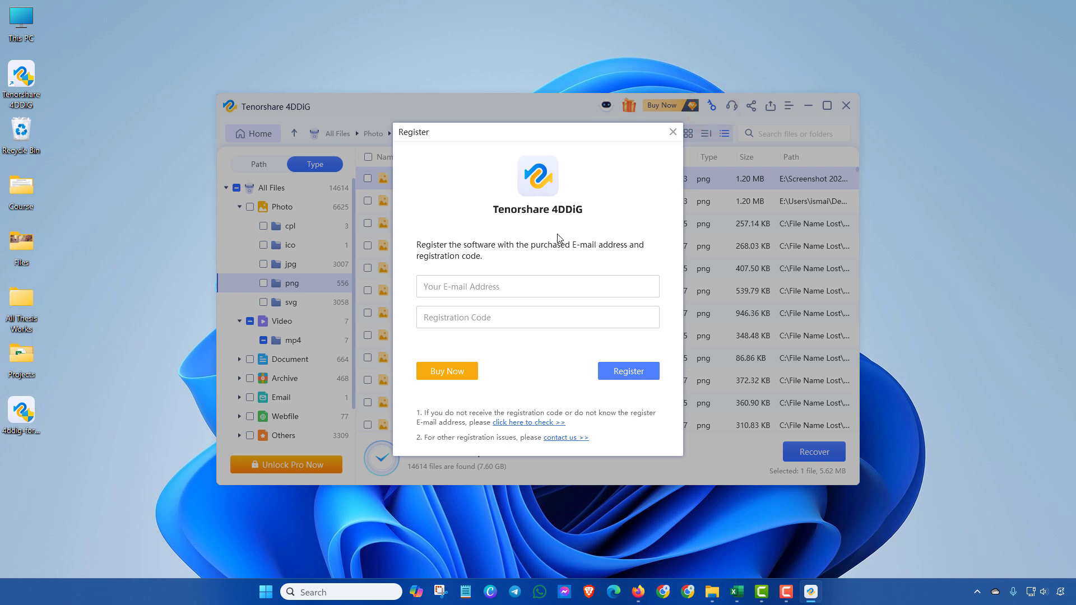
click(482, 287)
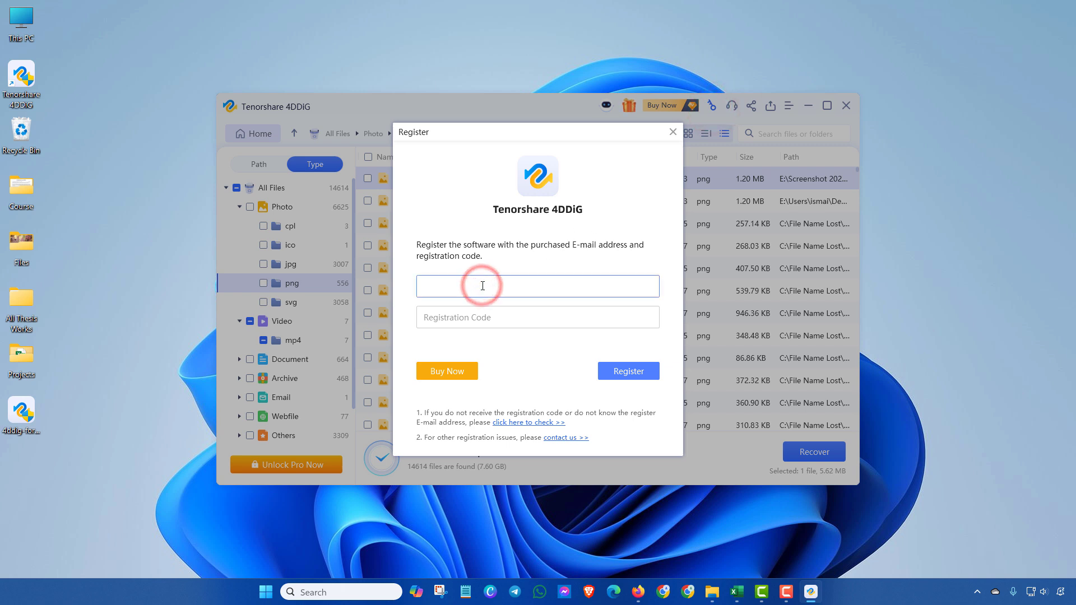
click(488, 314)
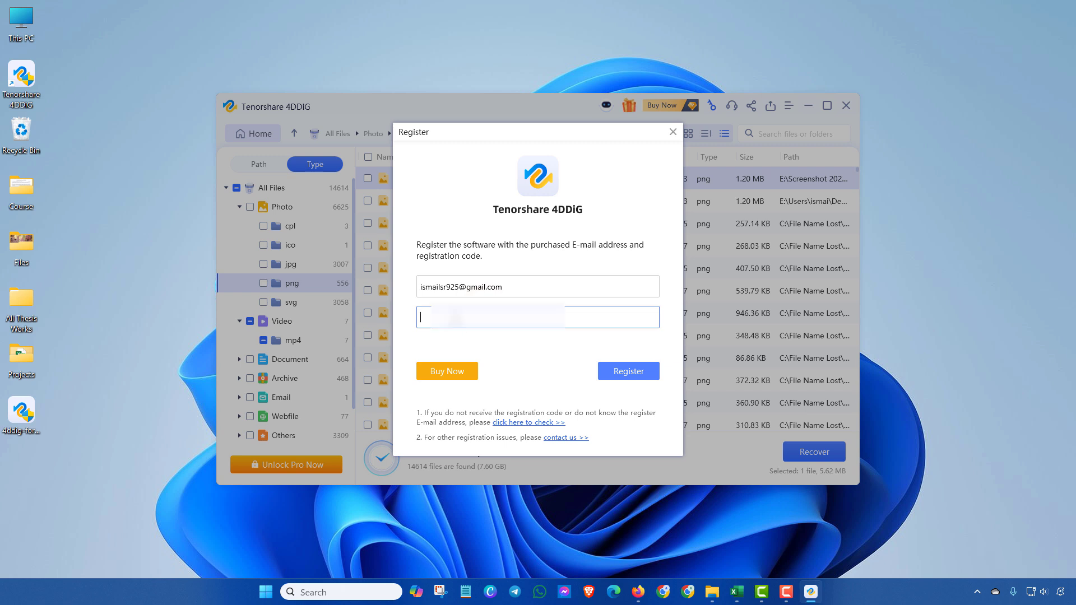
key(ctrl+v)
click(634, 382)
click(631, 379)
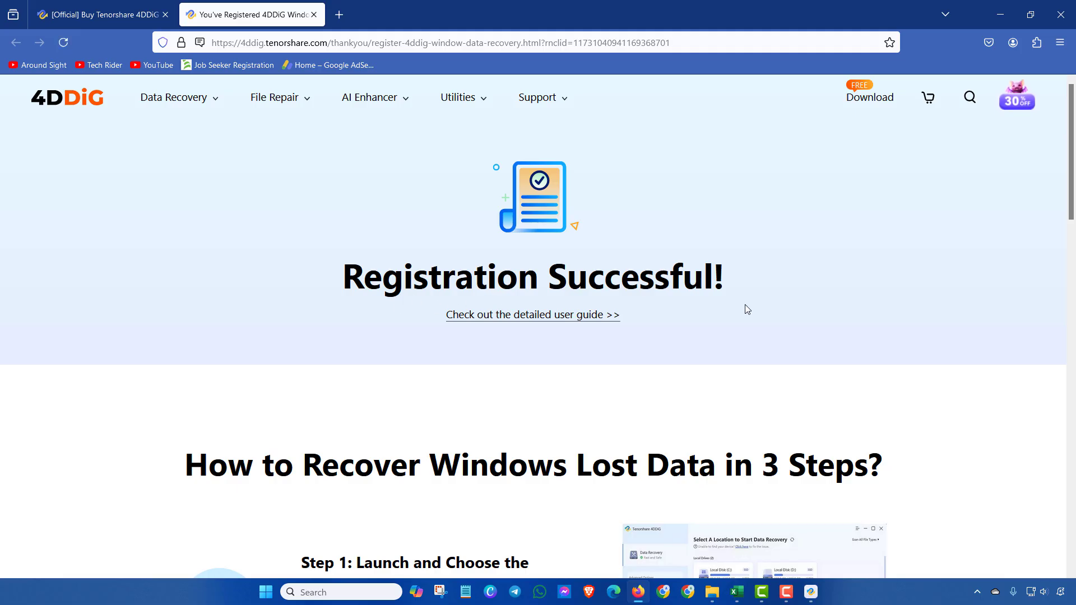
- Dismiss the registration confirmation and minimize Firefox and 4DDiG to show the desktop
click(999, 14)
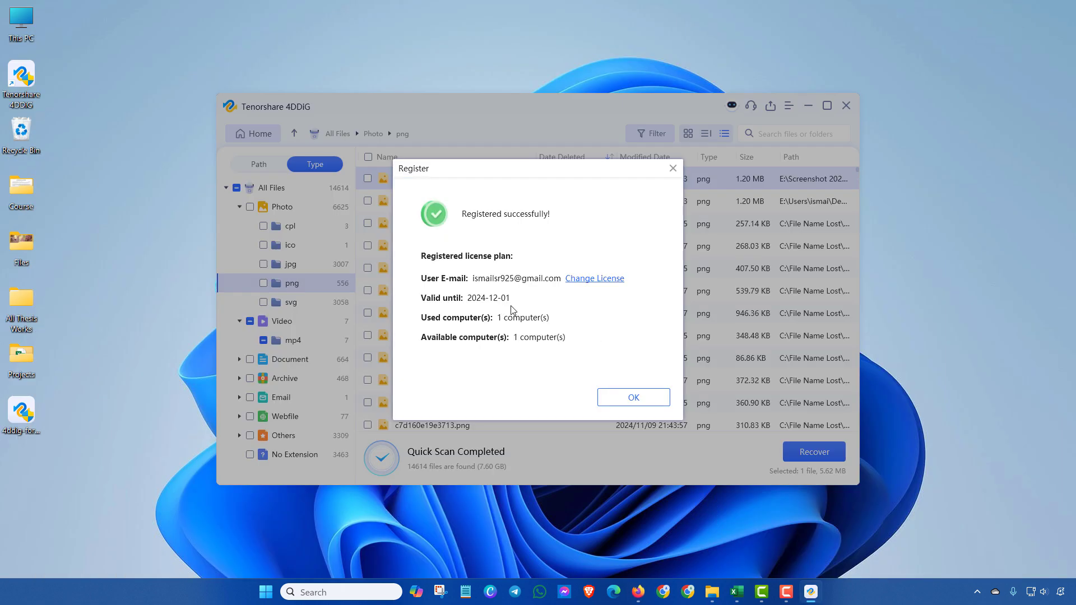
click(634, 399)
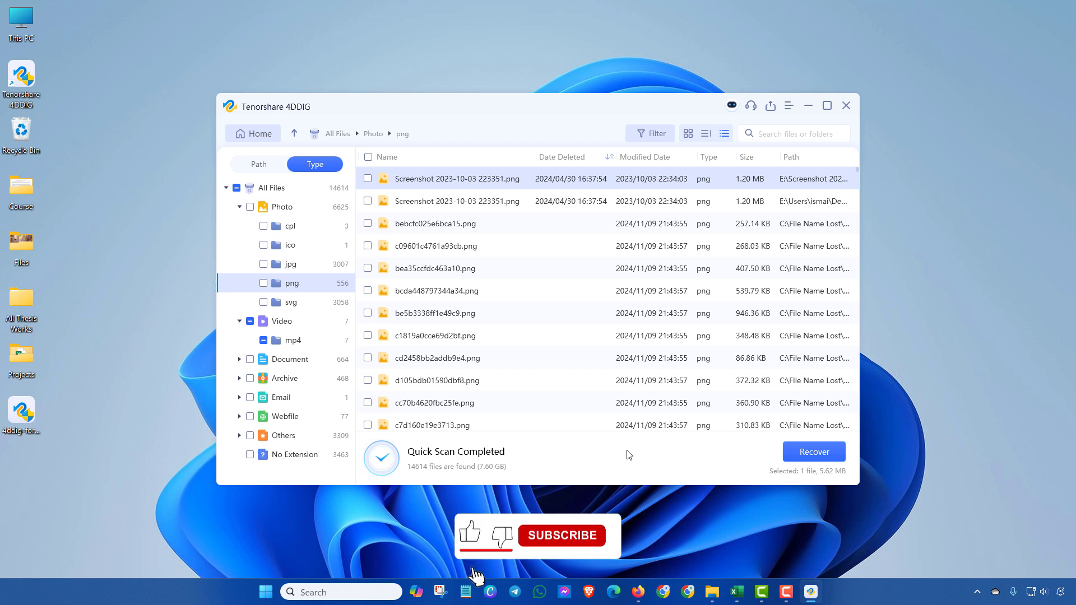
click(806, 106)
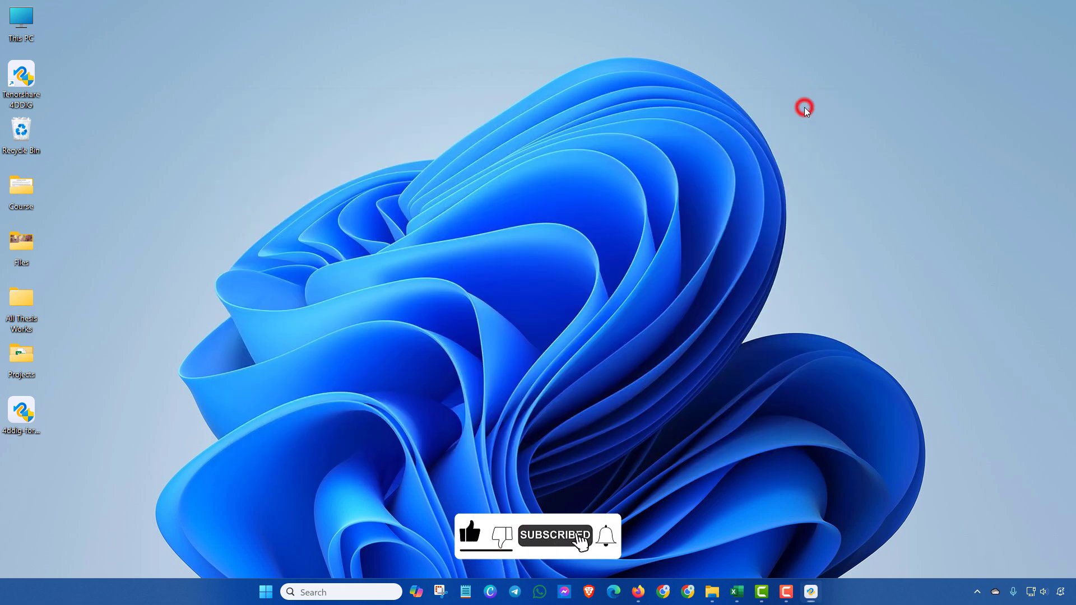